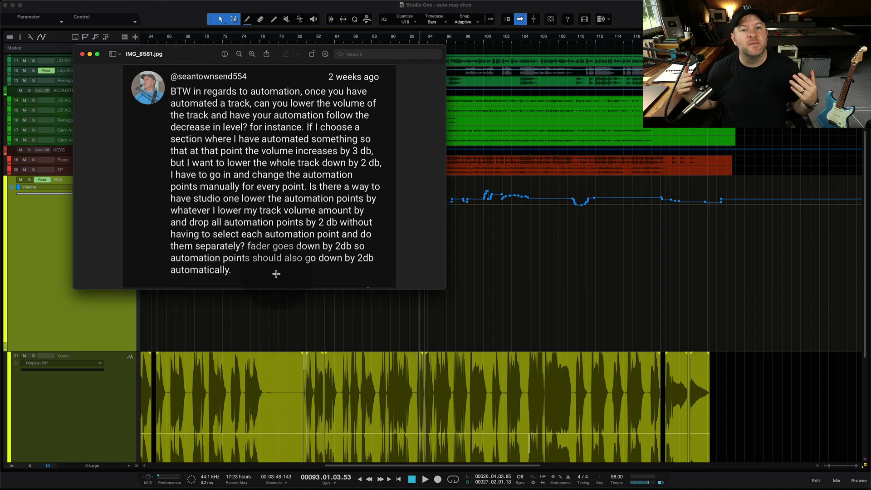
# Step: Move the viewer's comment screenshot aside, then bring the Studio One song back to the front
pyautogui.moveTo(140, 54); pyautogui.dragTo(177, 308)
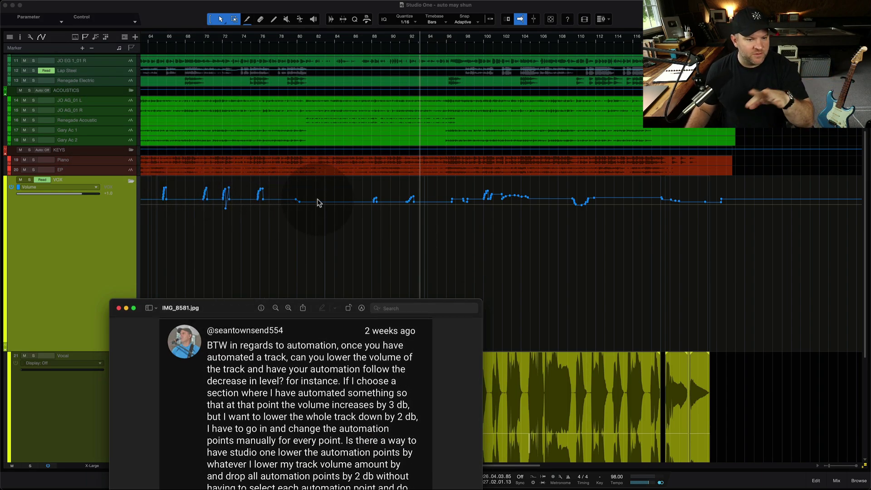
pyautogui.moveTo(228, 309); pyautogui.dragTo(191, 95)
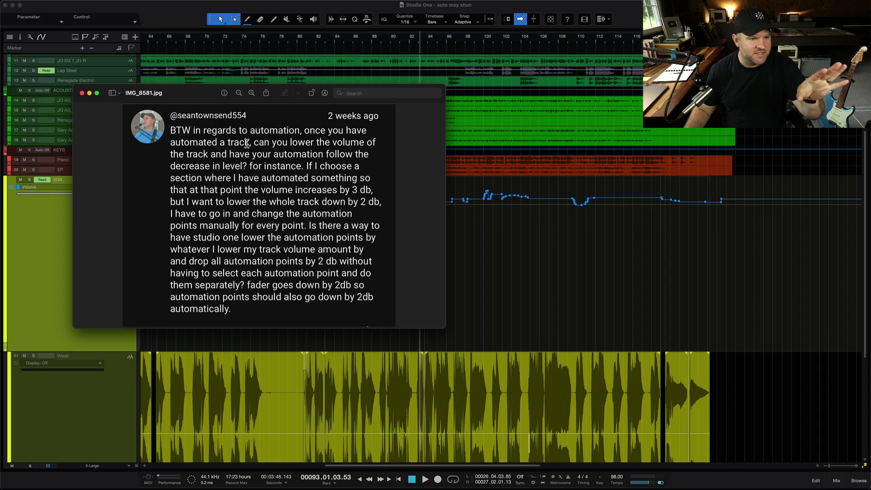
pyautogui.click(224, 4)
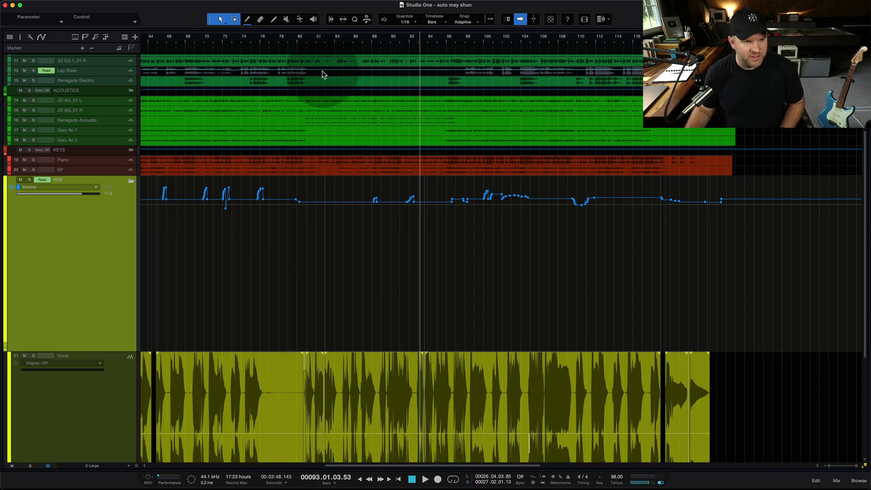
# Step: Put the playback position at bar 82, select the VOX track and zoom to bars 39–56
pyautogui.click(323, 41)
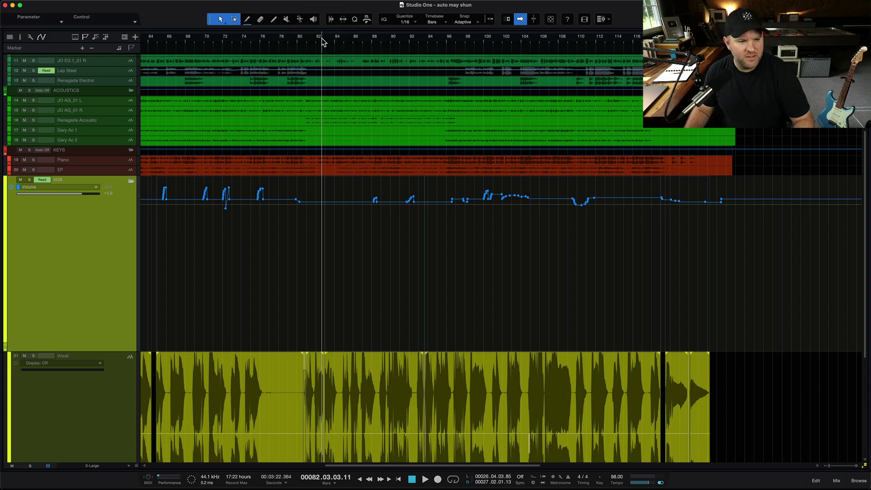
pyautogui.press('e')
pyautogui.press('e')
pyautogui.press('e')
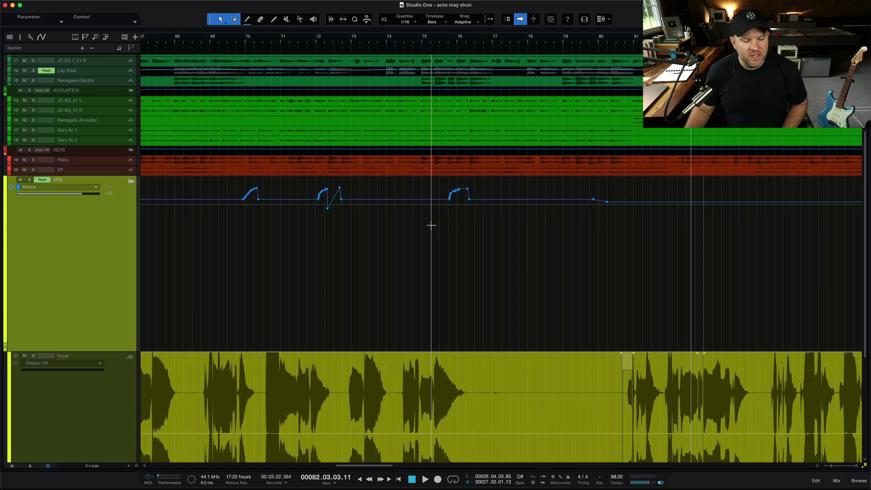
pyautogui.press('w')
pyautogui.press('w')
pyautogui.press('w')
pyautogui.press('w')
pyautogui.click(110, 216)
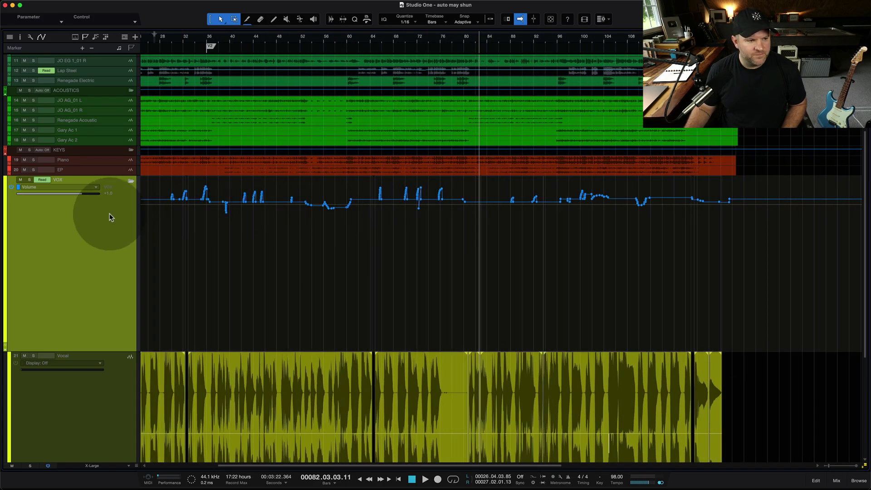
pyautogui.press('e')
pyautogui.press('e')
pyautogui.press('e')
pyautogui.press('e')
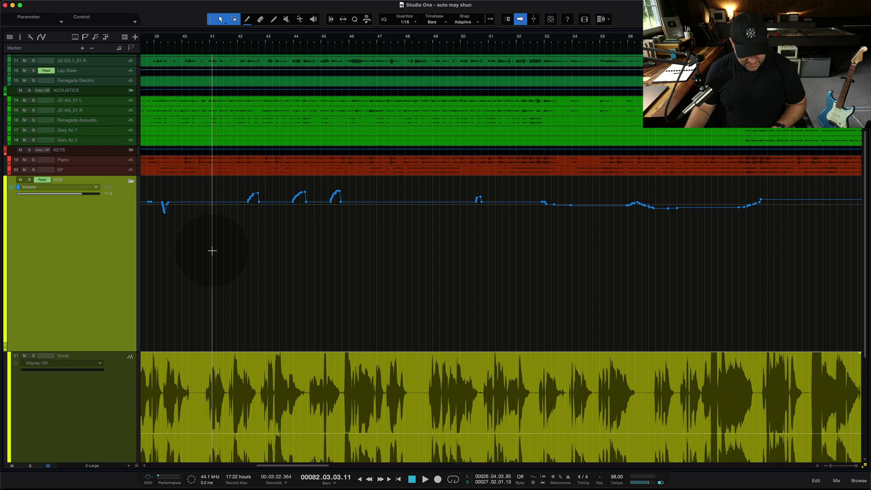
# Step: Select the VOX channel in the Console and open its Inspector details
pyautogui.press('F3')
pyautogui.click(492, 243)
pyautogui.click(490, 146)
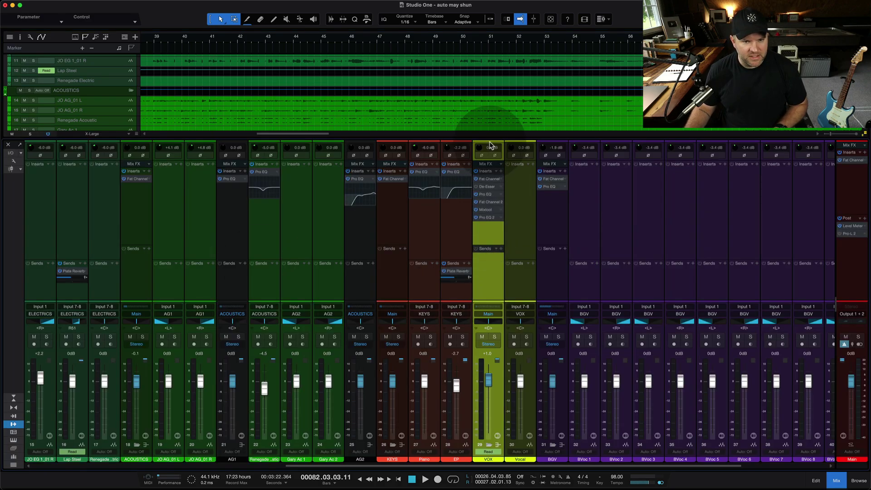
pyautogui.press('F3')
pyautogui.press('F4')
pyautogui.click(116, 220)
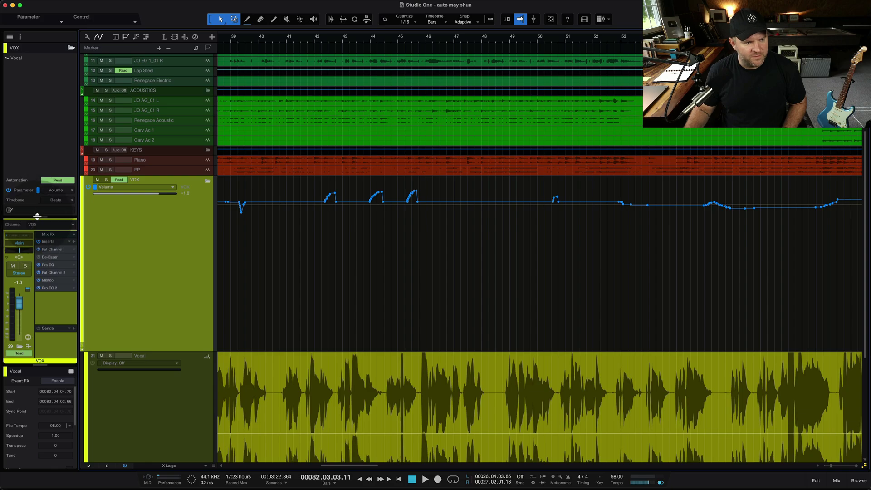
pyautogui.moveTo(37, 218); pyautogui.dragTo(37, 144)
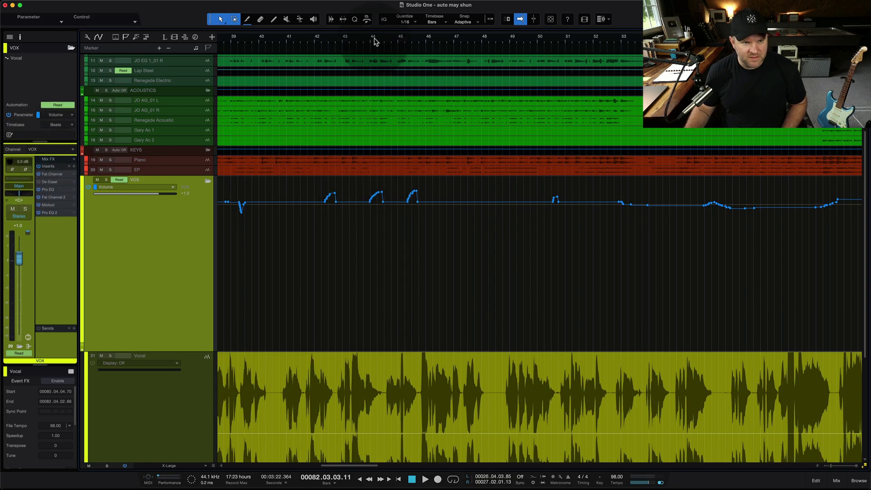
pyautogui.click(371, 220)
pyautogui.scroll(3, 372, 223)
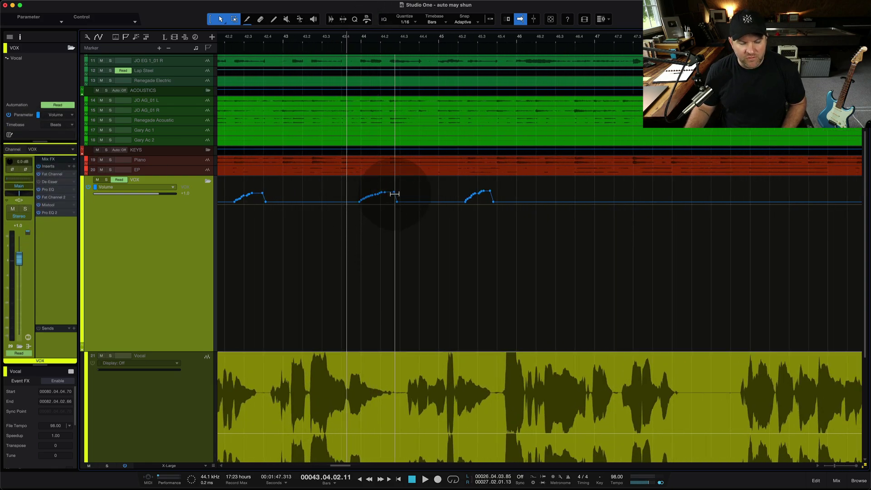
pyautogui.press('space')
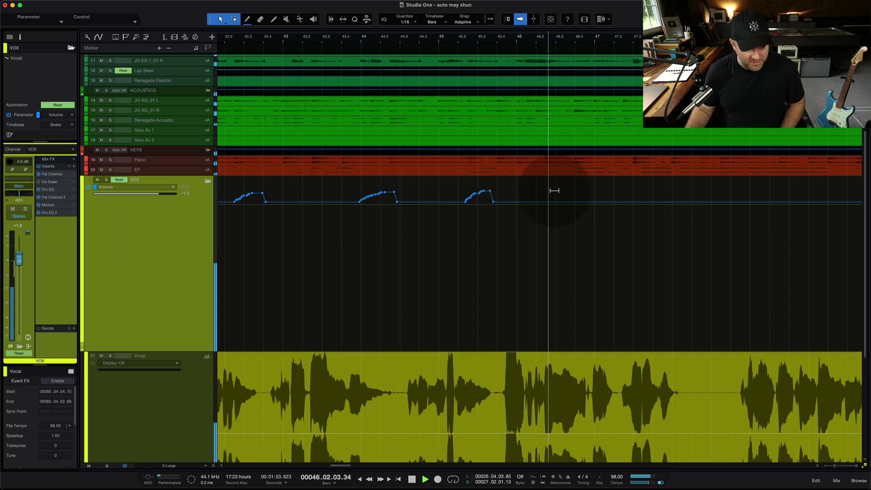
pyautogui.click(366, 253)
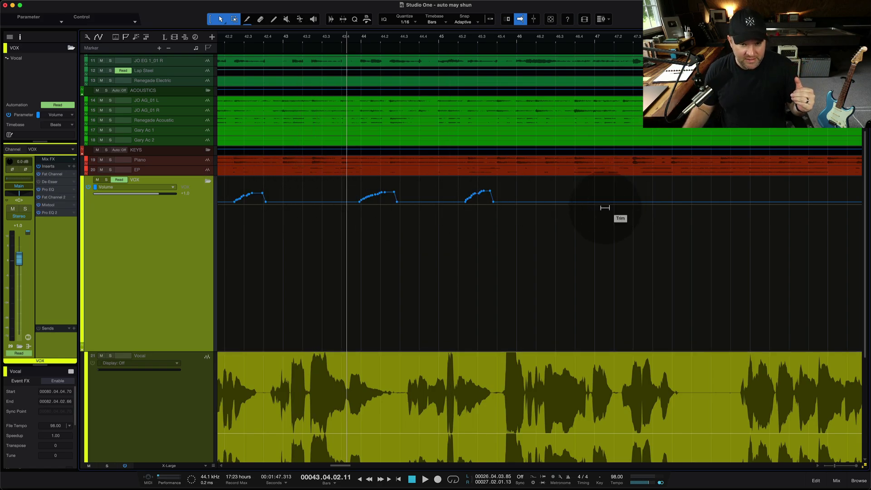
pyautogui.click(565, 38)
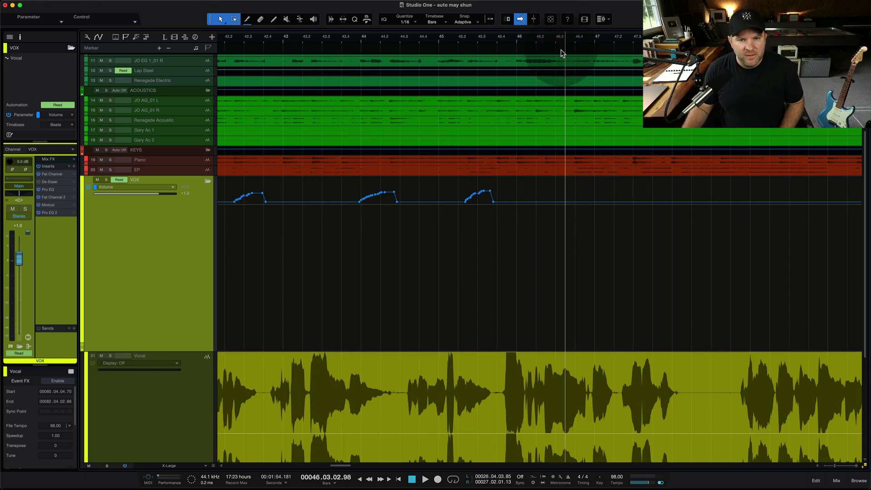
pyautogui.moveTo(19, 260); pyautogui.dragTo(23, 245)
pyautogui.press('space')
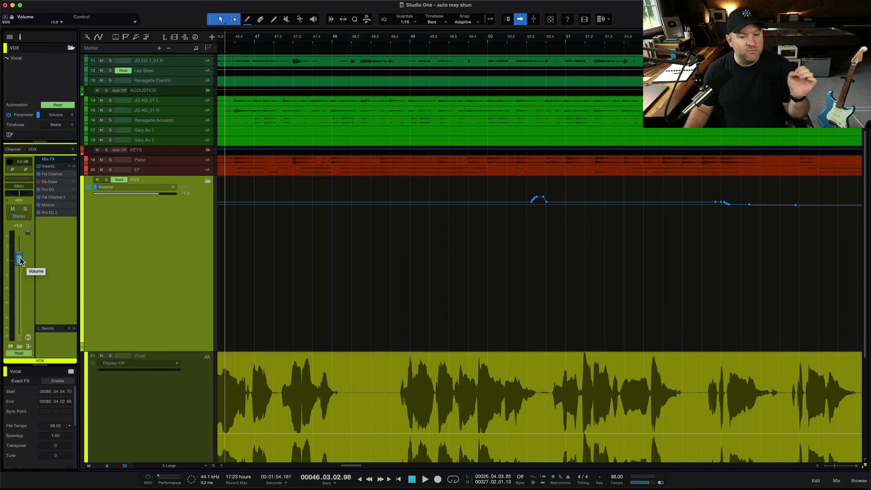
# Step: Switch VOX to Touch and ride its fader during playback, writing a swell and dip near bars 47–48
pyautogui.click(15, 353)
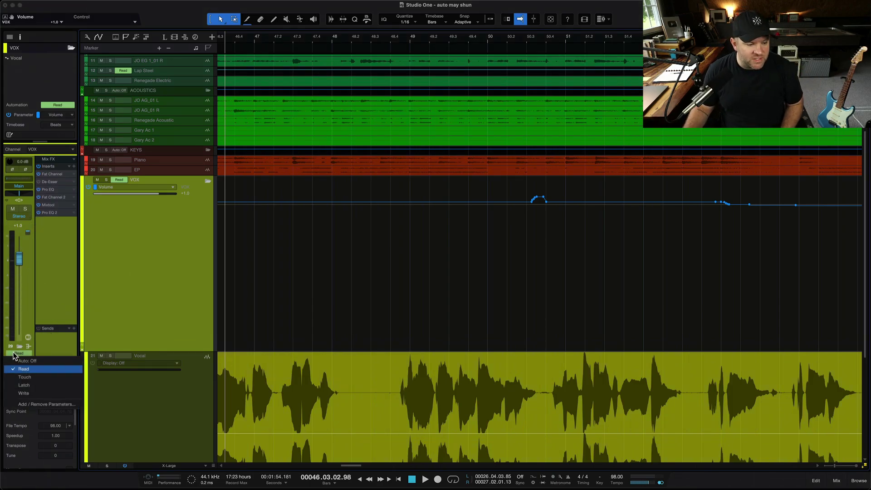
pyautogui.click(34, 379)
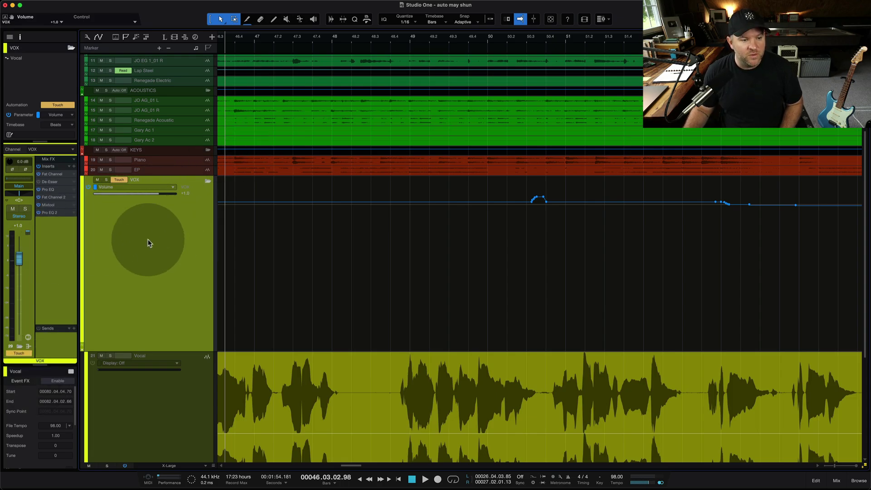
pyautogui.press('space')
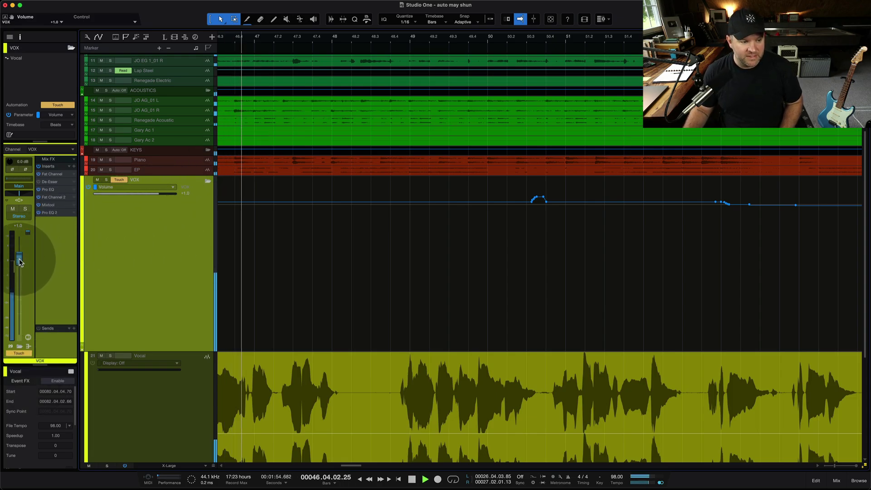
pyautogui.moveTo(20, 259)
pyautogui.mouseDown()
pyautogui.moveTo(20, 240)
pyautogui.moveTo(35, 322)
pyautogui.moveTo(130, 313)
pyautogui.mouseUp()
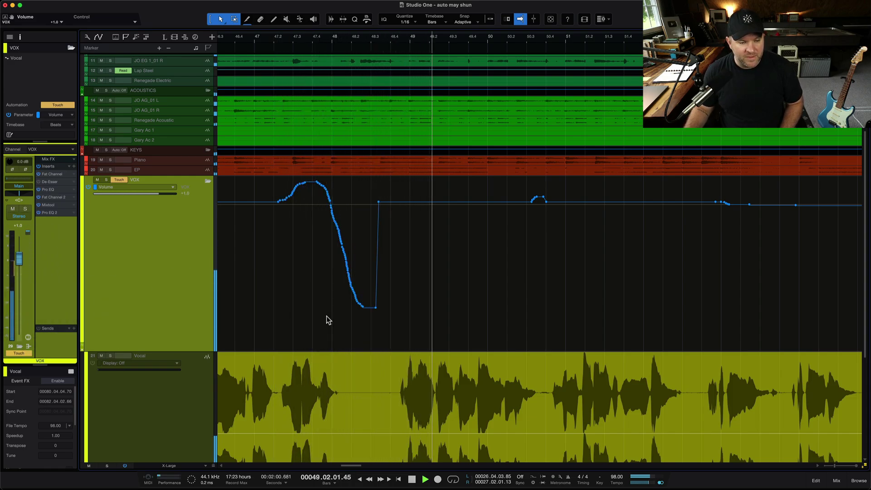
pyautogui.press('space')
pyautogui.press('space')
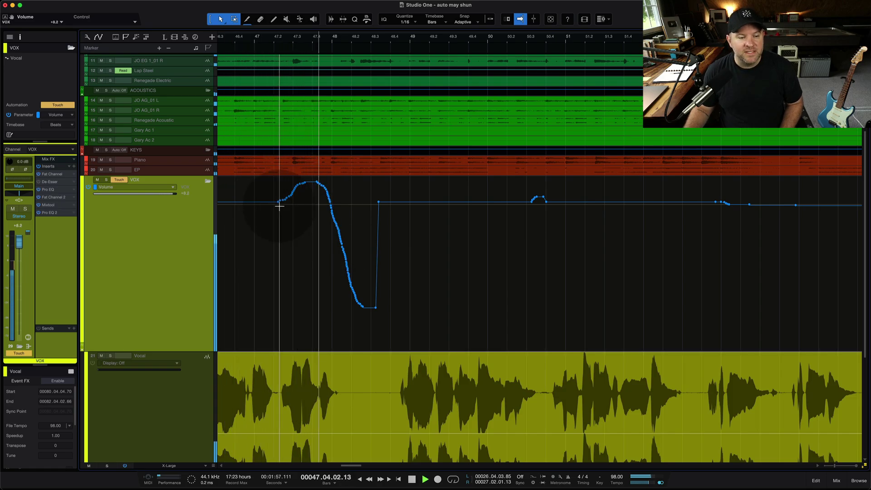
pyautogui.press('space')
# Step: Zoom the arrangement out to view the VOX volume rides across the entire song
pyautogui.scroll(3, 325, 247)
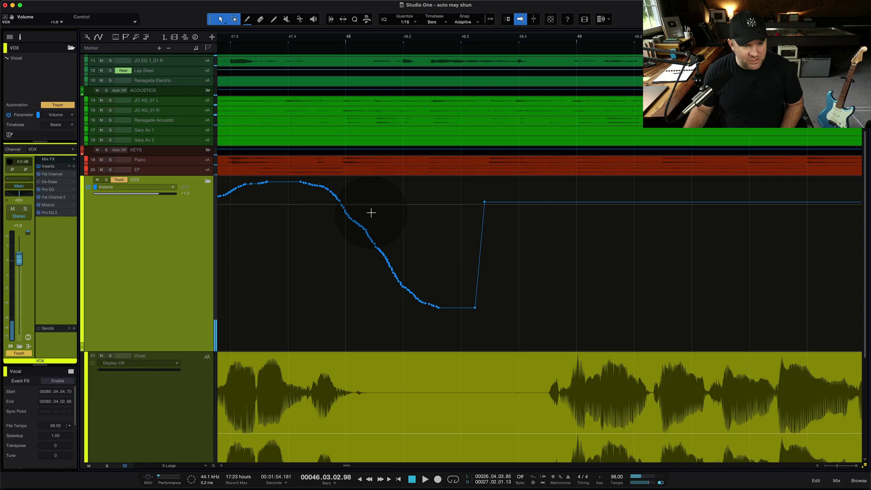
pyautogui.scroll(-3, 387, 290)
pyautogui.scroll(-2, 387, 290)
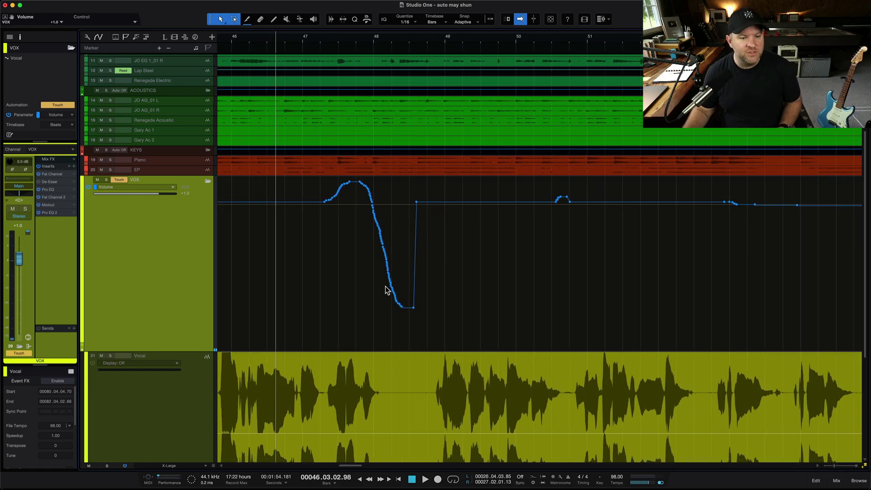
pyautogui.scroll(-5, 386, 290)
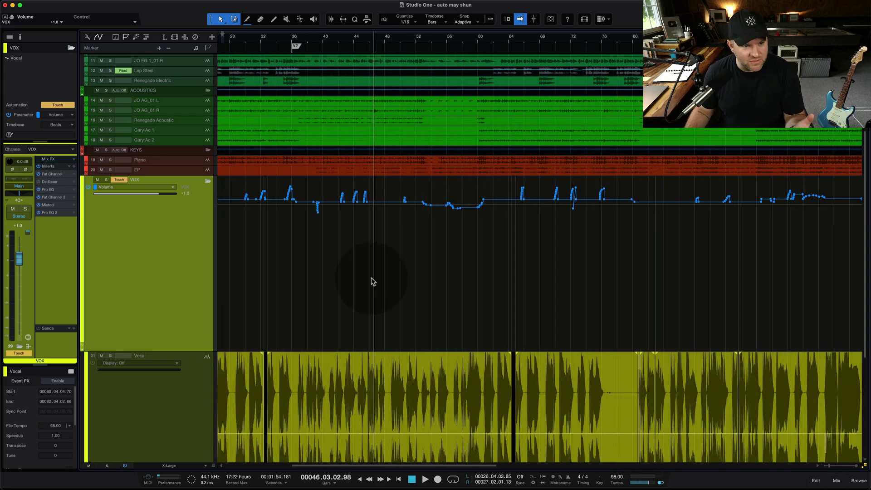
pyautogui.scroll(5, 288, 223)
pyautogui.scroll(2, 288, 222)
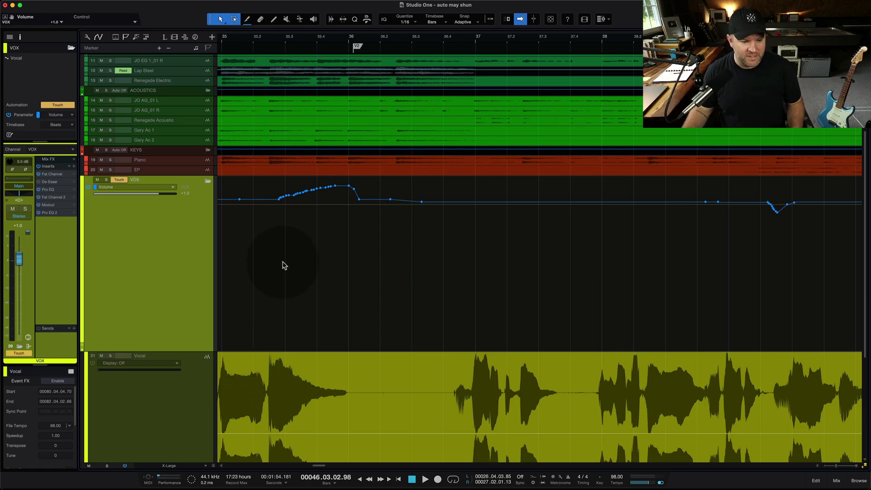
pyautogui.click(278, 209)
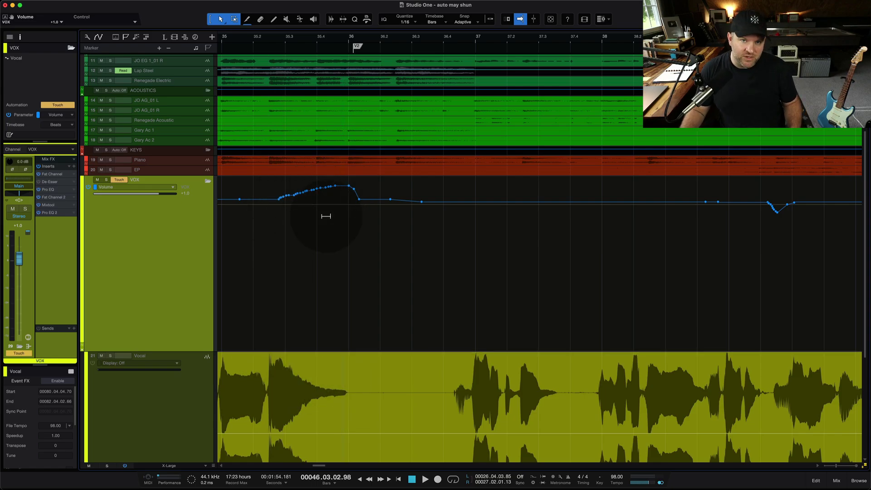
pyautogui.scroll(-3, 308, 284)
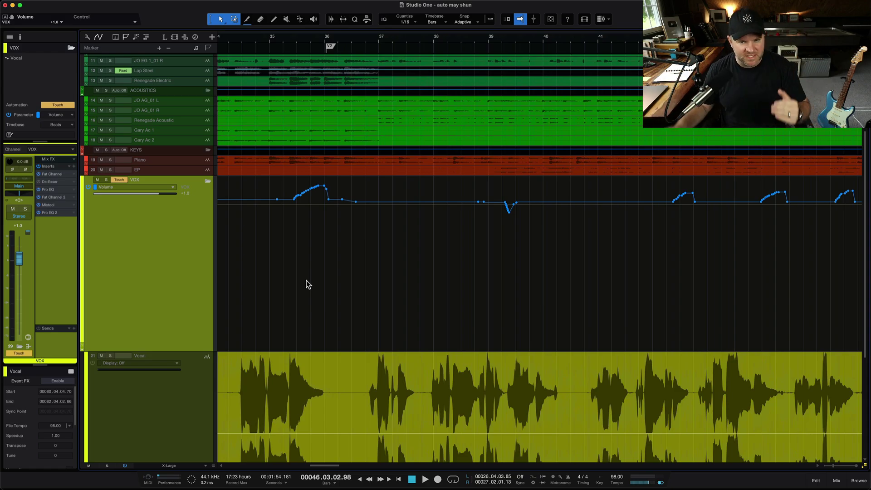
pyautogui.scroll(-10, 308, 284)
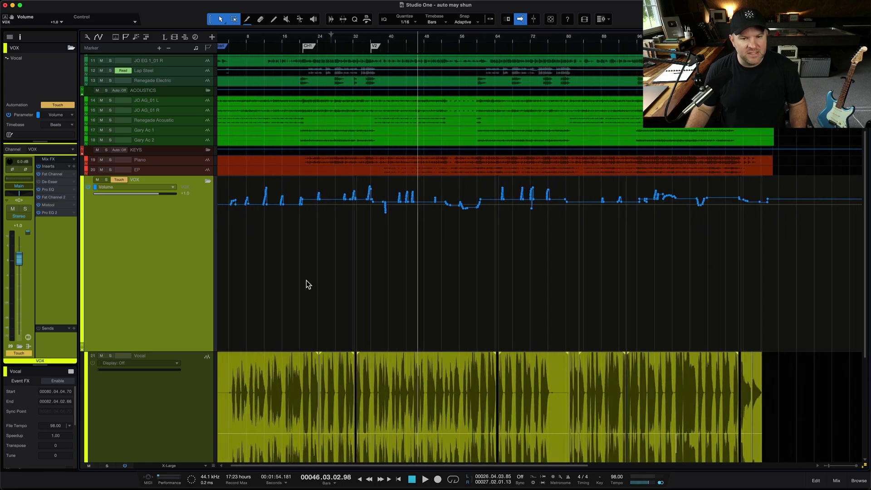
# Step: Switch the VOX track's automation mode from Touch back to Read
pyautogui.scroll(-1, 308, 285)
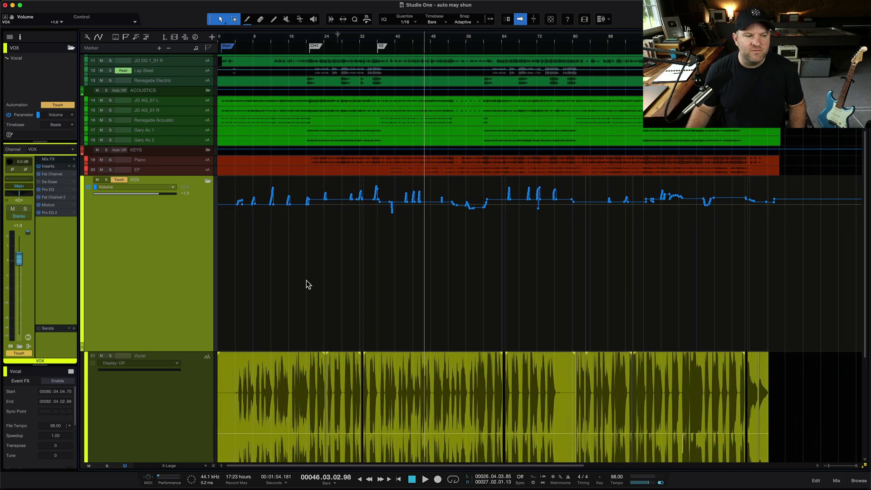
pyautogui.click(119, 180)
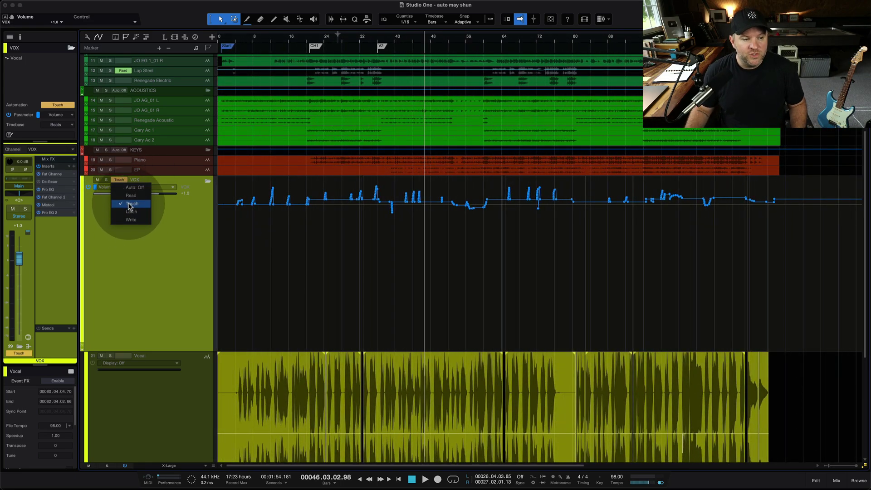
pyautogui.click(129, 196)
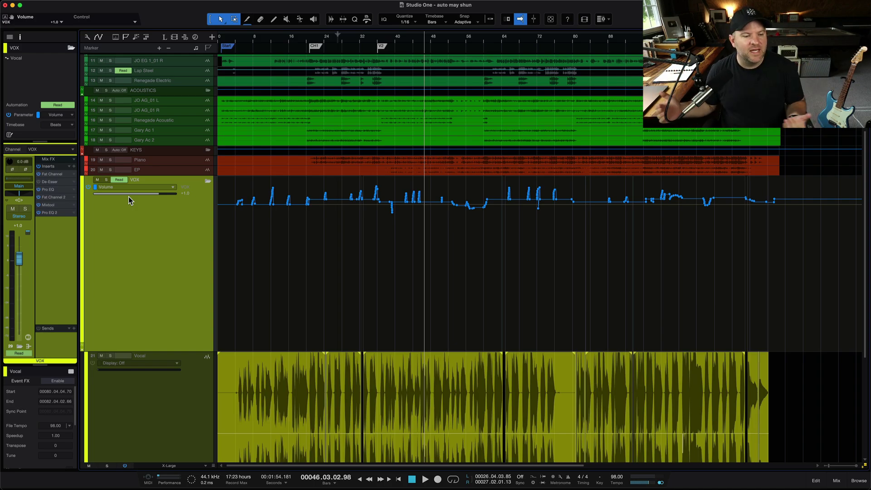
# Step: Return the VOX fader to +1.0 dB and range-select the whole VOX volume automation lane
pyautogui.click(17, 259)
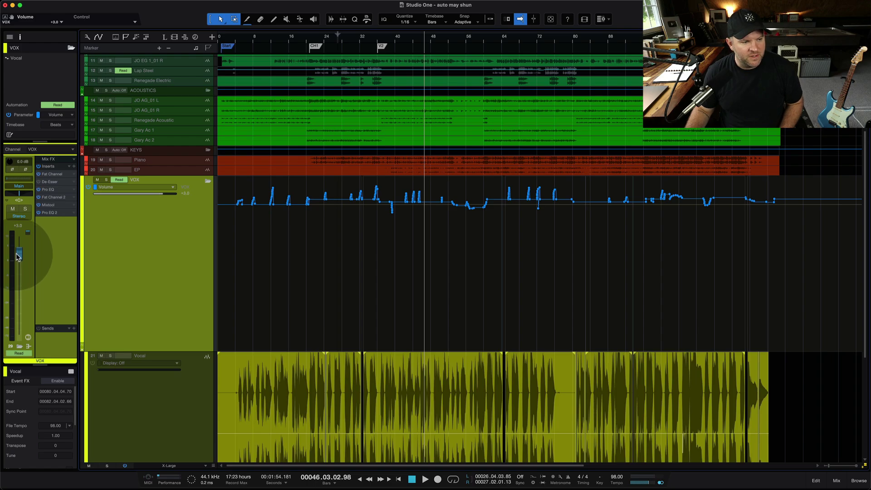
pyautogui.click(314, 261)
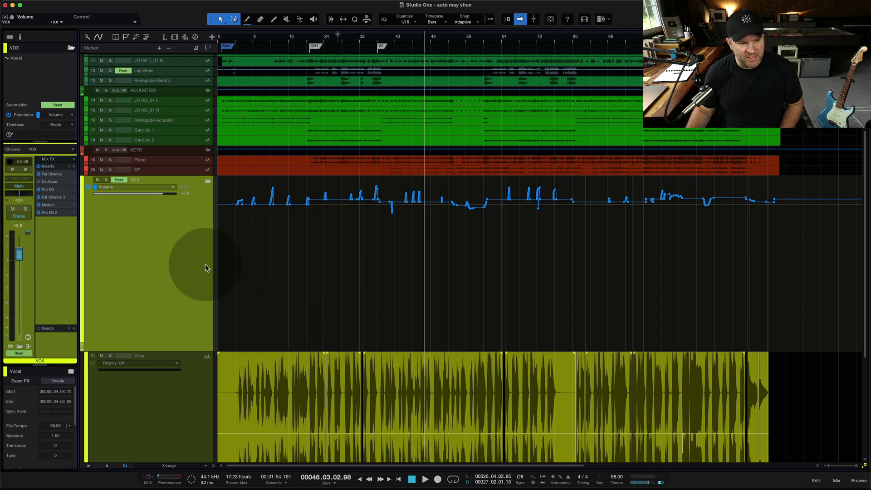
pyautogui.moveTo(19, 254); pyautogui.dragTo(19, 259)
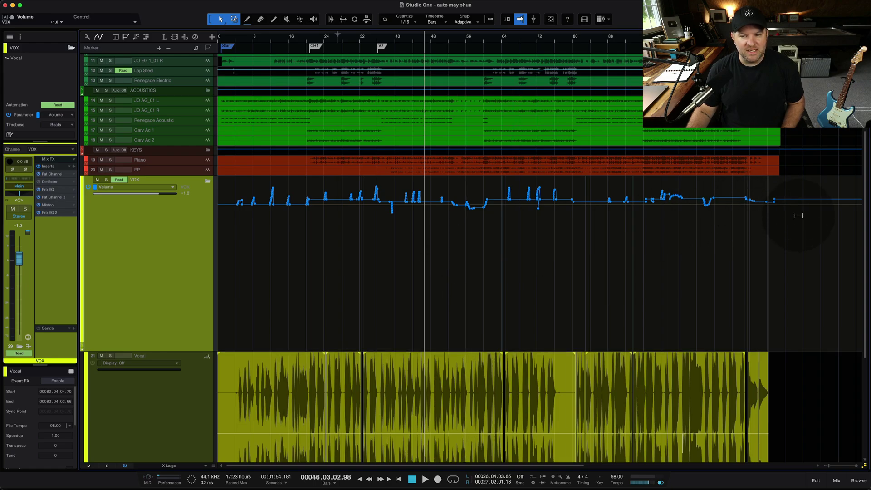
pyautogui.moveTo(795, 252)
pyautogui.mouseDown()
pyautogui.moveTo(725, 229)
pyautogui.moveTo(159, 264)
pyautogui.mouseUp()
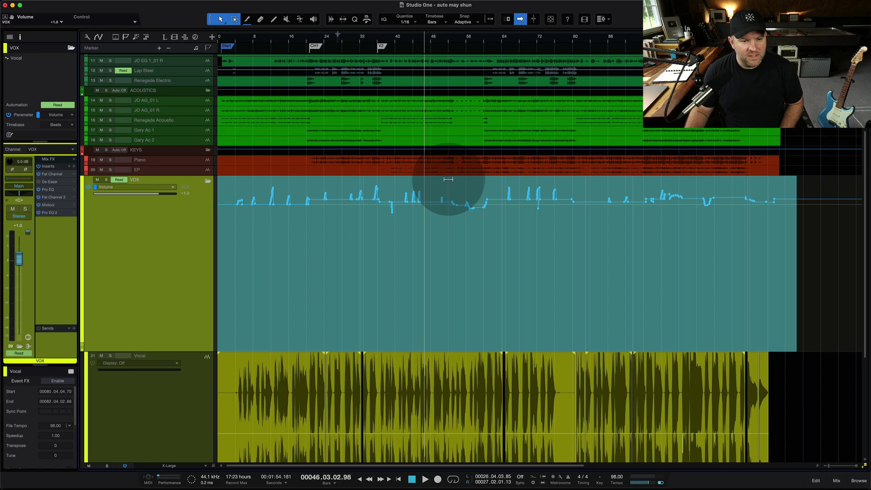
# Step: Trim the selected VOX volume curve down to about -4.0 dB, keeping its rides' shape
pyautogui.moveTo(448, 179); pyautogui.dragTo(449, 175)
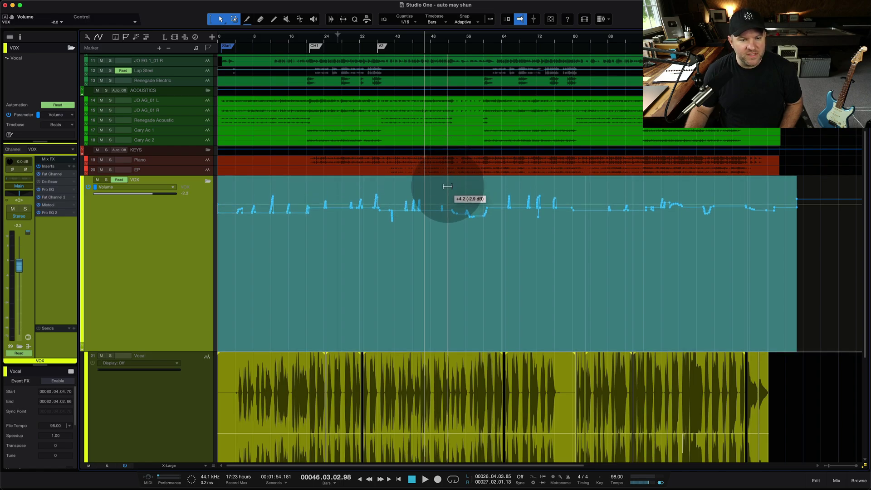
pyautogui.moveTo(448, 186)
pyautogui.mouseDown()
pyautogui.moveTo(445, 248)
pyautogui.moveTo(450, 179)
pyautogui.moveTo(452, 214)
pyautogui.moveTo(460, 180)
pyautogui.moveTo(444, 204)
pyautogui.moveTo(446, 197)
pyautogui.moveTo(444, 245)
pyautogui.moveTo(442, 184)
pyautogui.mouseUp()
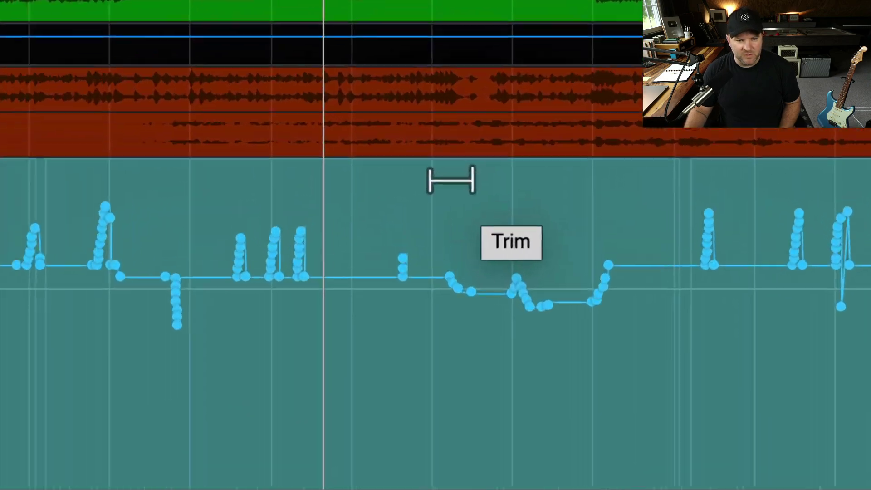
pyautogui.moveTo(253, 181); pyautogui.dragTo(257, 252)
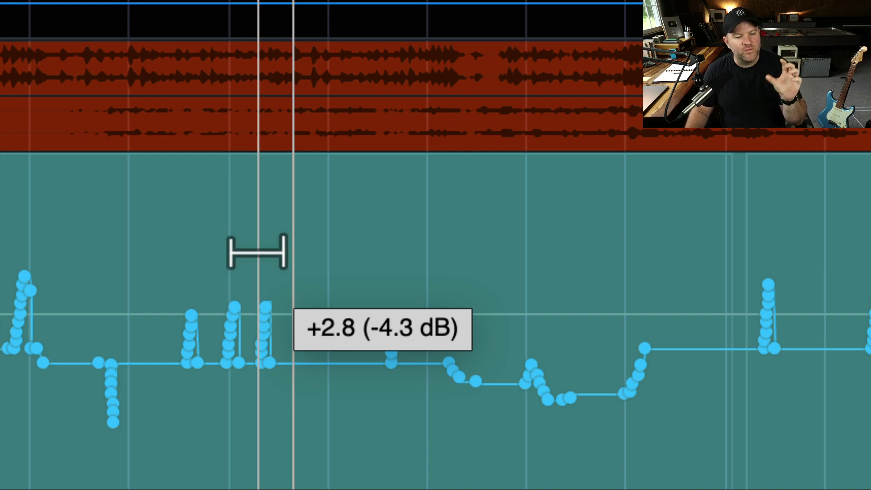
pyautogui.moveTo(257, 252); pyautogui.dragTo(258, 248)
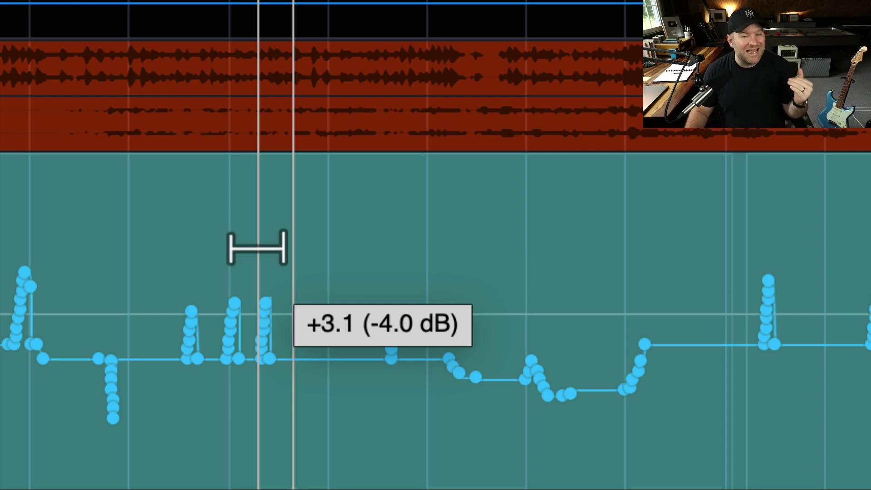
pyautogui.moveTo(257, 248); pyautogui.dragTo(257, 248)
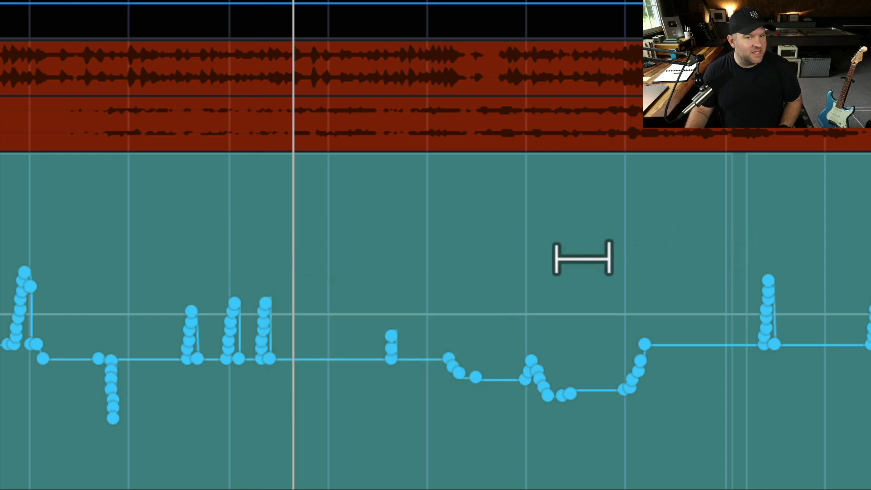
pyautogui.press('super+Left')
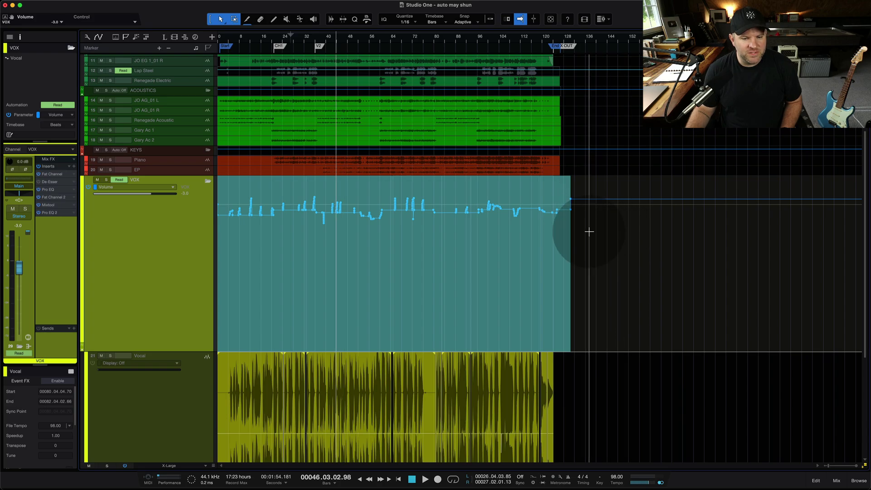
# Step: Trim the selected VOX volume automation back up so the track volume reads +1.0
pyautogui.scroll(3, 587, 230)
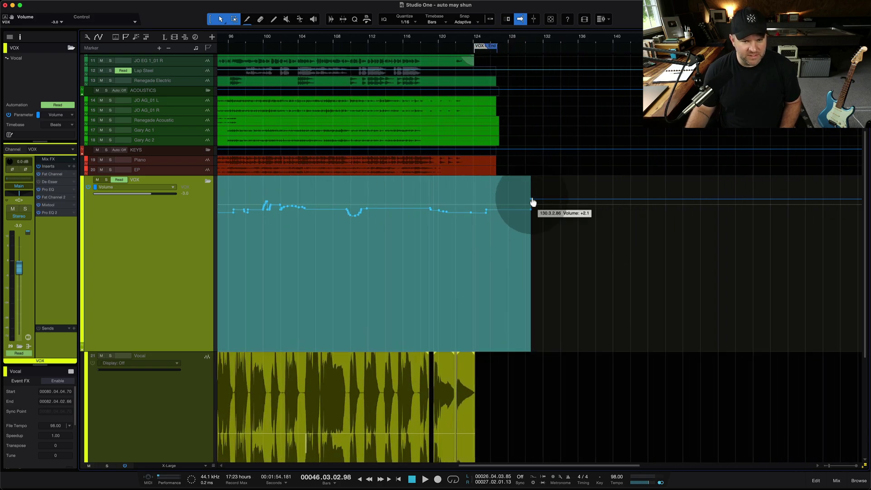
pyautogui.scroll(5, 522, 204)
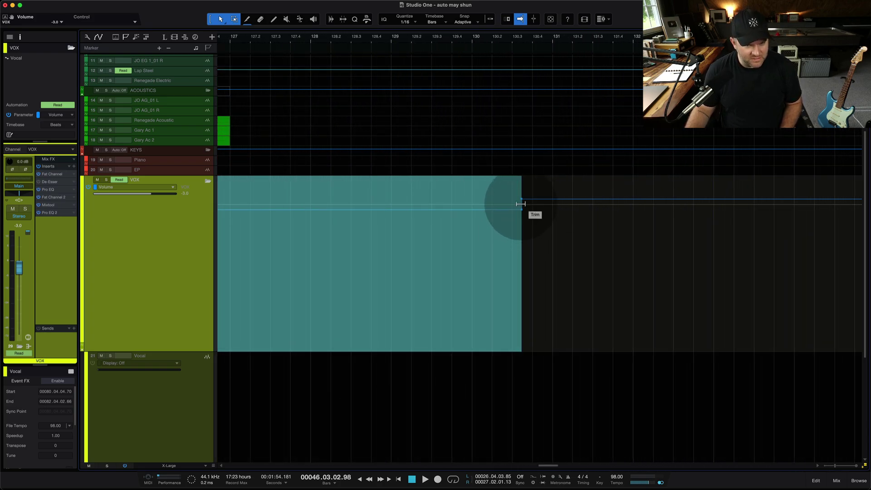
pyautogui.scroll(-6, 517, 223)
pyautogui.scroll(-2, 526, 231)
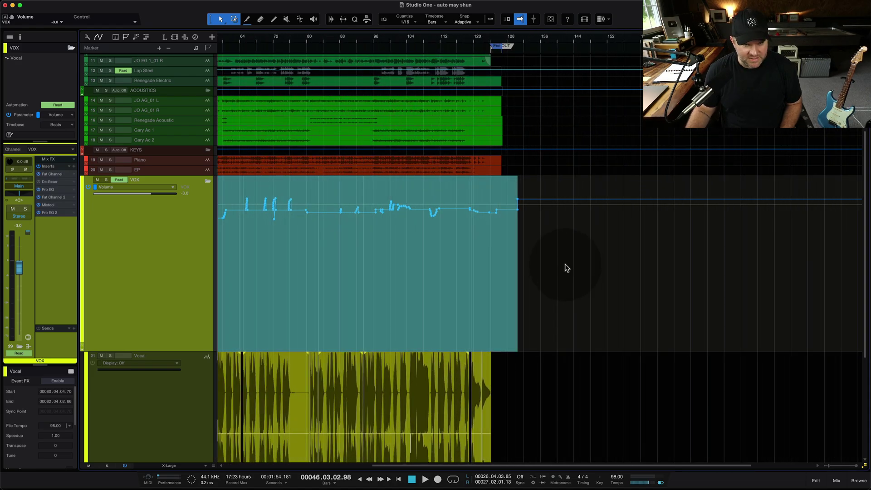
pyautogui.scroll(-3, 425, 287)
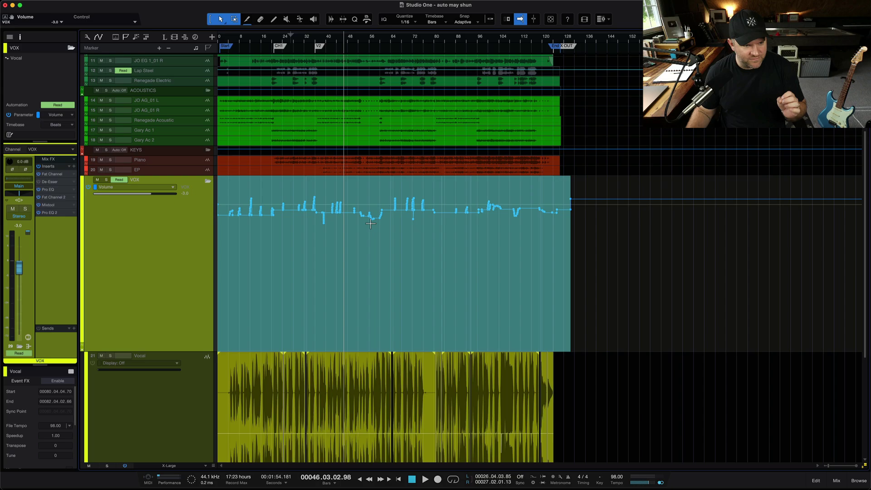
pyautogui.moveTo(398, 243); pyautogui.dragTo(399, 244)
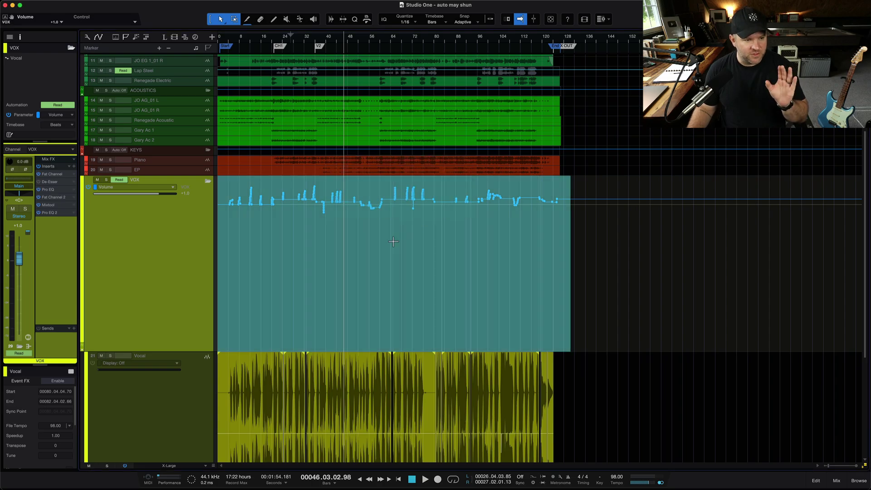
# Step: Add Mixtool 2 to the VOX channel's inserts and set its gain to -2.00 dB
pyautogui.click(280, 230)
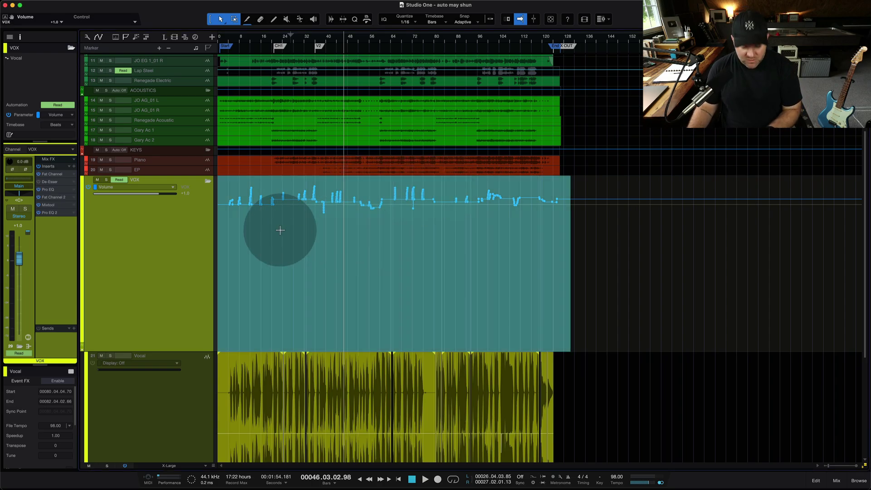
pyautogui.press('F5')
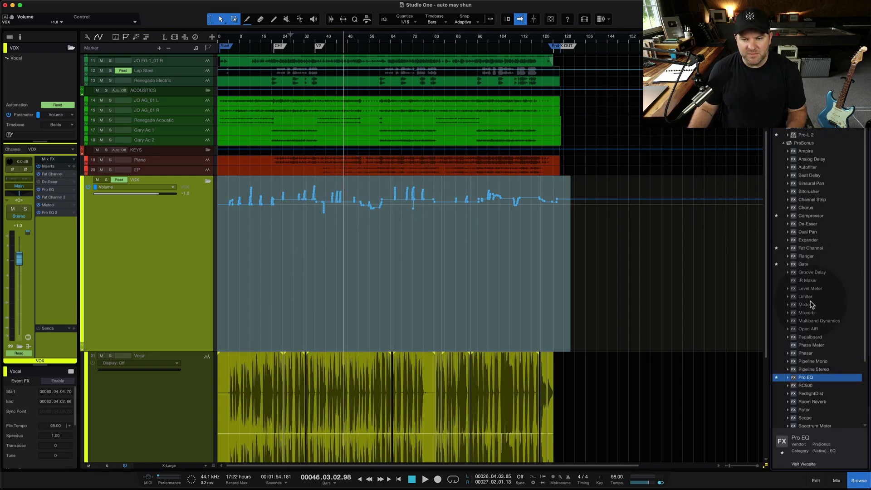
pyautogui.moveTo(806, 306); pyautogui.dragTo(48, 243)
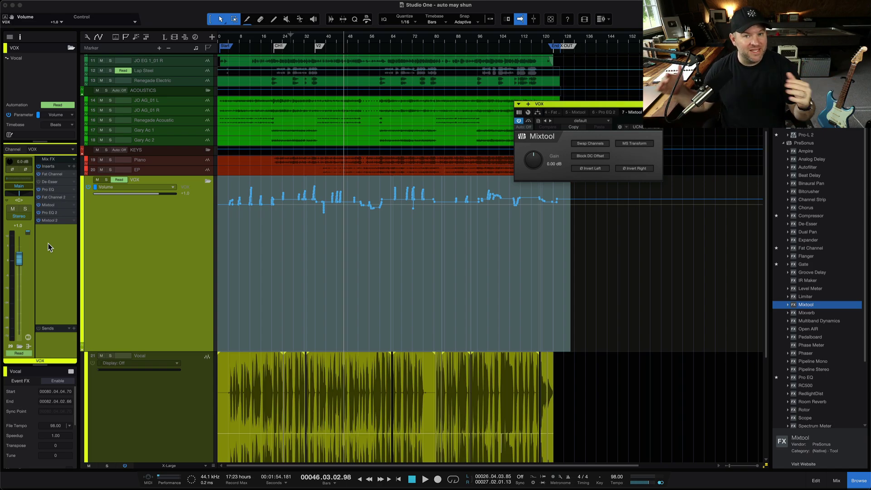
pyautogui.moveTo(535, 105); pyautogui.dragTo(227, 104)
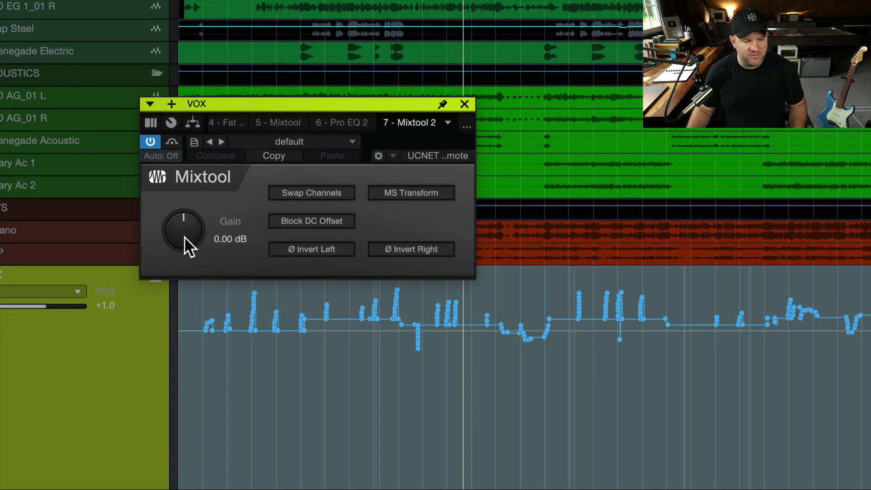
pyautogui.moveTo(184, 236); pyautogui.dragTo(181, 257)
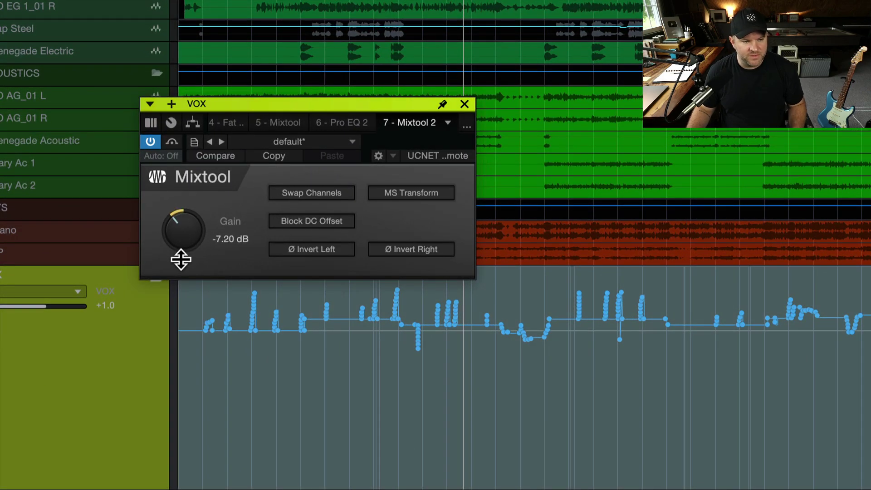
pyautogui.write('-2')
pyautogui.press('Return')
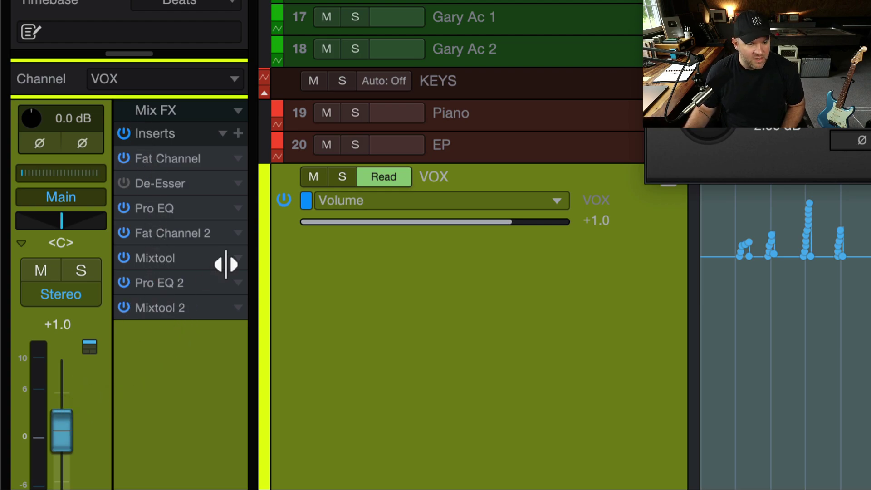
# Step: Reopen Mixtool 2, adjust its gain, leave it at 0.00 dB and close the window
pyautogui.click(161, 308)
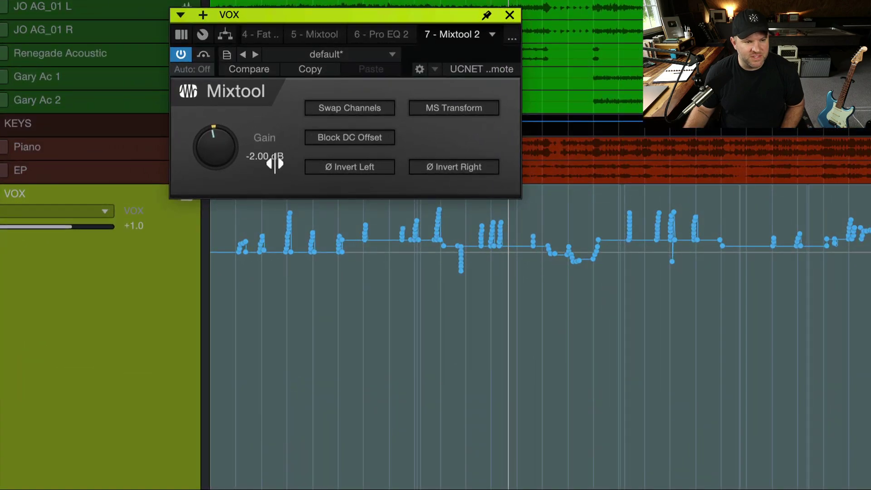
pyautogui.moveTo(225, 163); pyautogui.dragTo(227, 121)
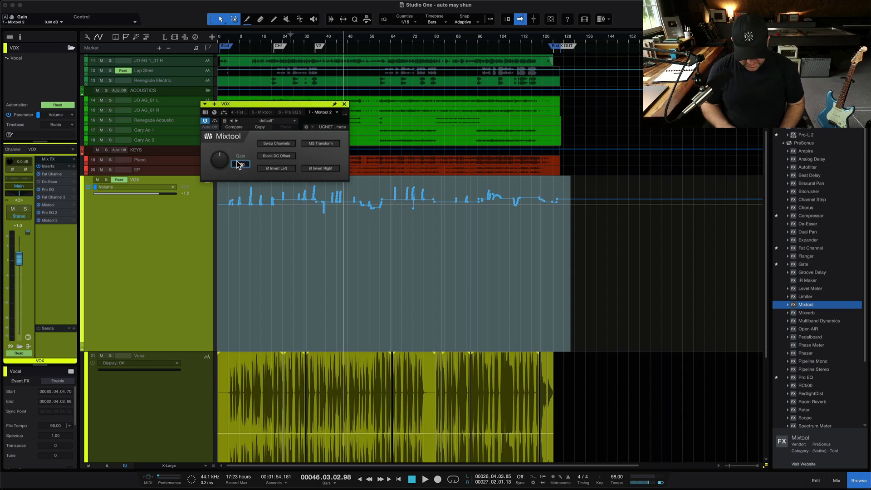
pyautogui.moveTo(220, 159)
pyautogui.mouseDown()
pyautogui.moveTo(219, 169)
pyautogui.moveTo(333, 204)
pyautogui.moveTo(245, 156)
pyautogui.moveTo(199, 182)
pyautogui.moveTo(220, 148)
pyautogui.moveTo(219, 167)
pyautogui.mouseUp()
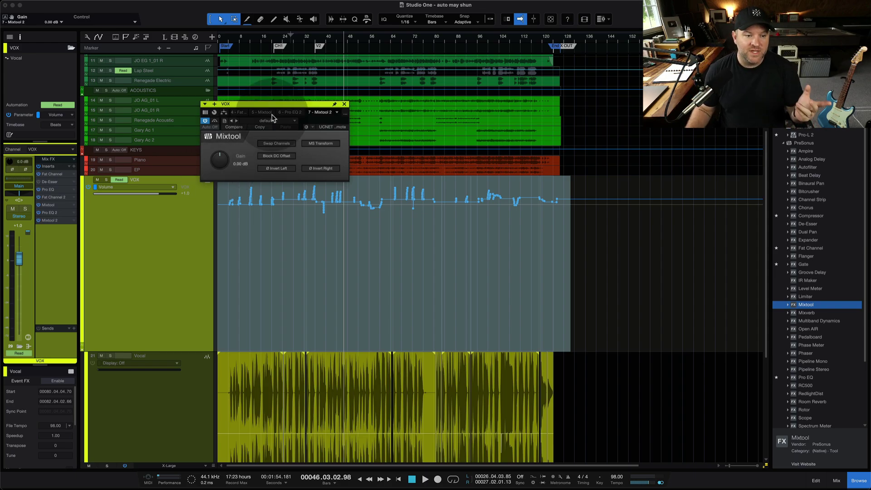
pyautogui.click(344, 105)
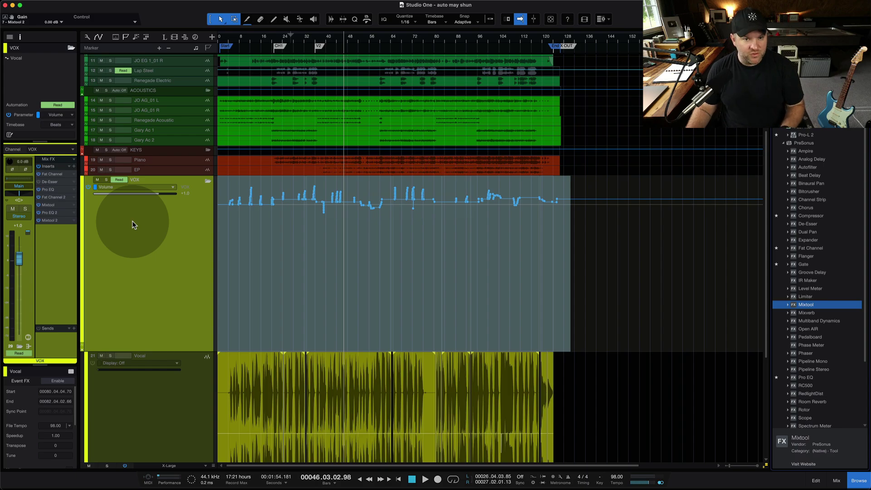
# Step: Add a VCA for the selected VOX channel in the mixer and name it 'VOX VCA'
pyautogui.press('F3')
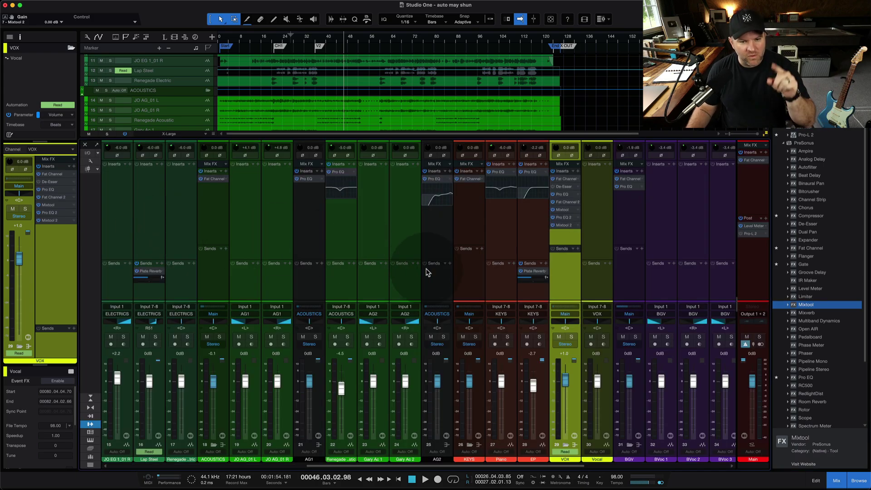
pyautogui.rightClick(572, 393)
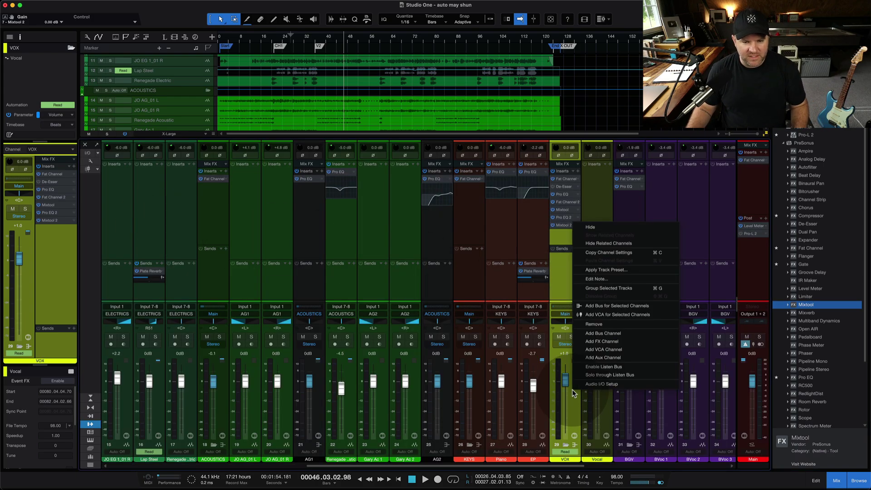
pyautogui.hscroll(2, 569, 402)
pyautogui.hscroll(5, 569, 402)
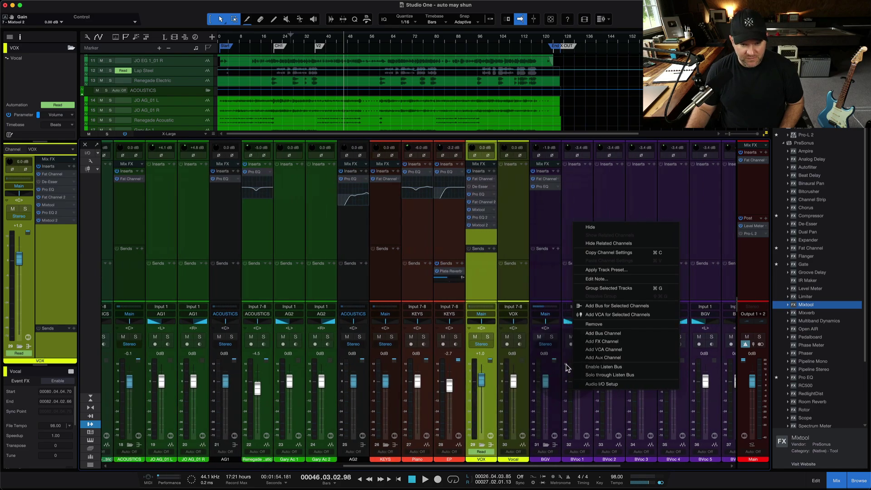
pyautogui.hscroll(3, 405, 280)
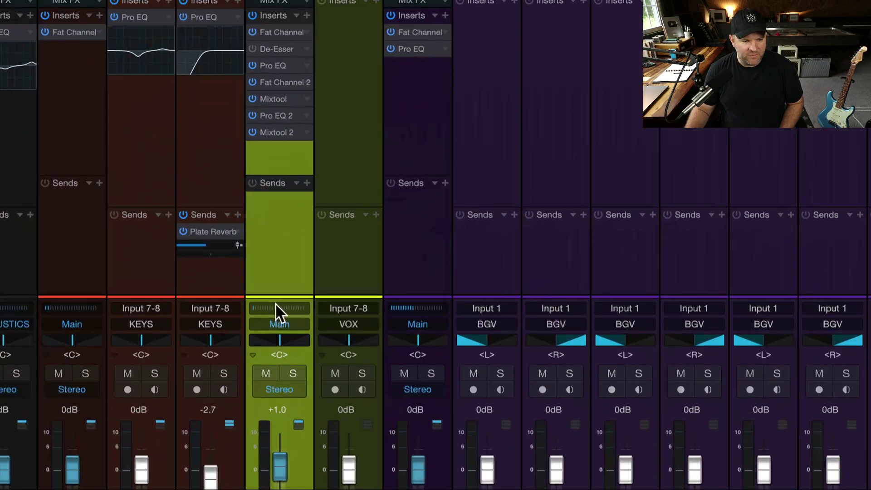
pyautogui.rightClick(279, 280)
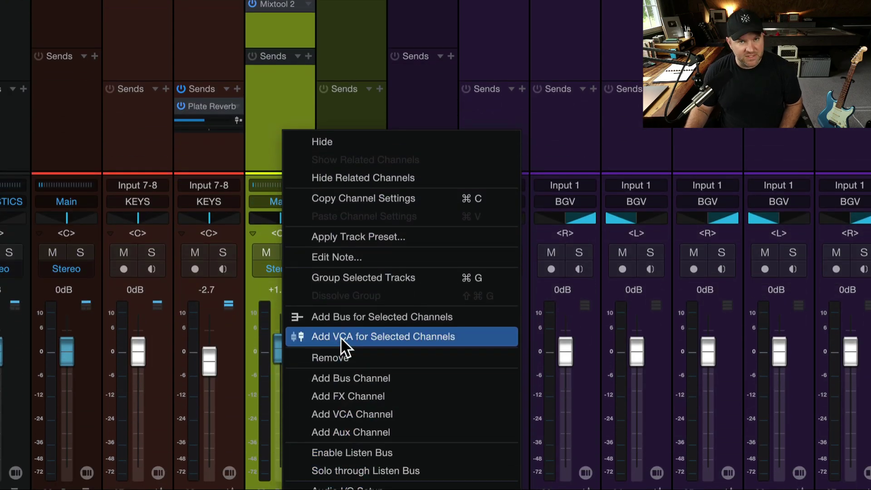
pyautogui.click(340, 336)
pyautogui.hscroll(2, 342, 150)
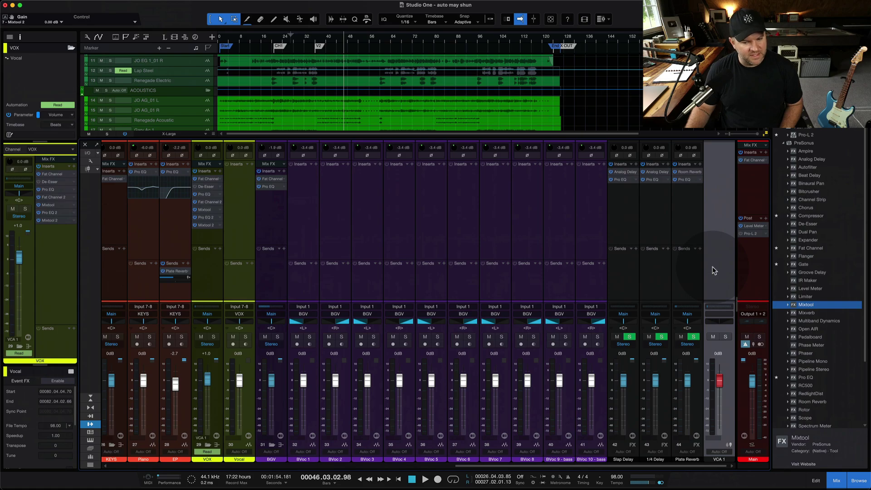
pyautogui.doubleClick(718, 460)
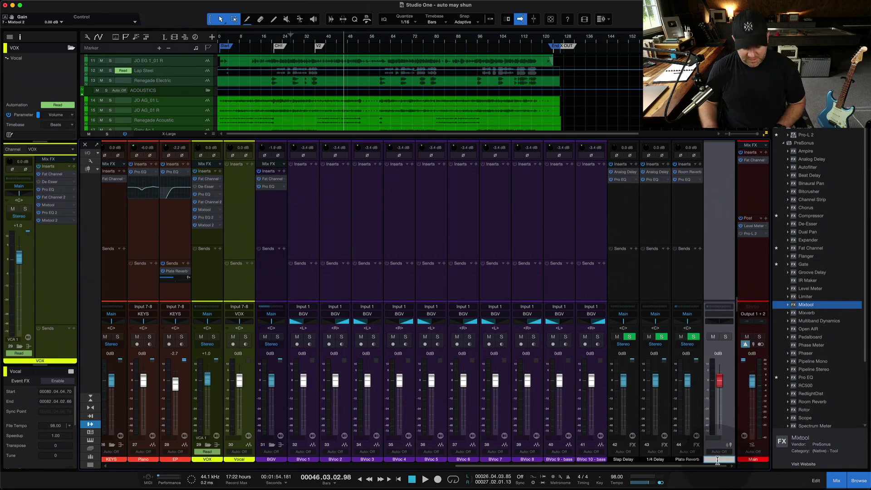
pyautogui.write('VOX VCA')
pyautogui.press('Return')
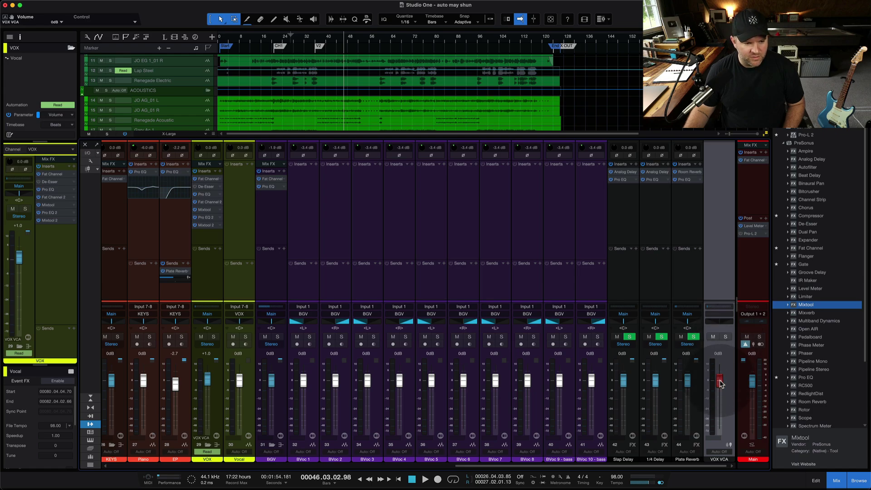
# Step: Lower the VOX VCA to about -7.5 dB, then play back from bar 45 zoomed to bars 40–48
pyautogui.moveTo(720, 383)
pyautogui.mouseDown()
pyautogui.moveTo(721, 410)
pyautogui.moveTo(722, 382)
pyautogui.mouseUp()
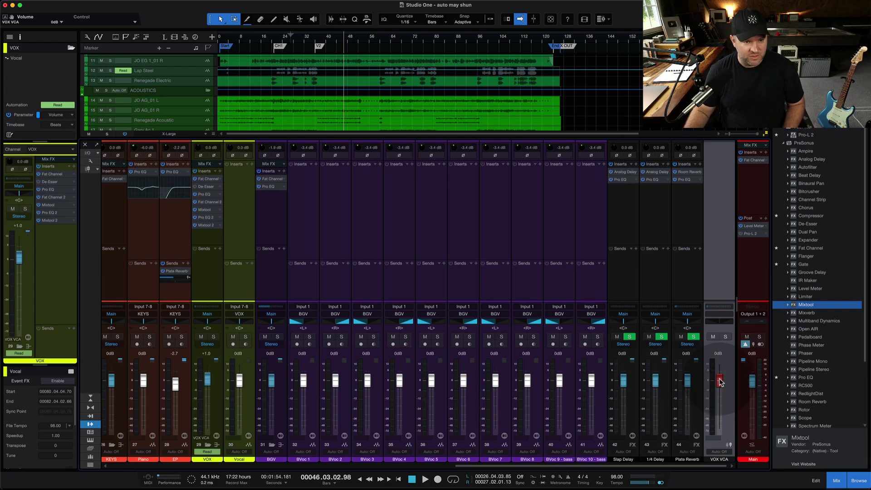
pyautogui.click(290, 94)
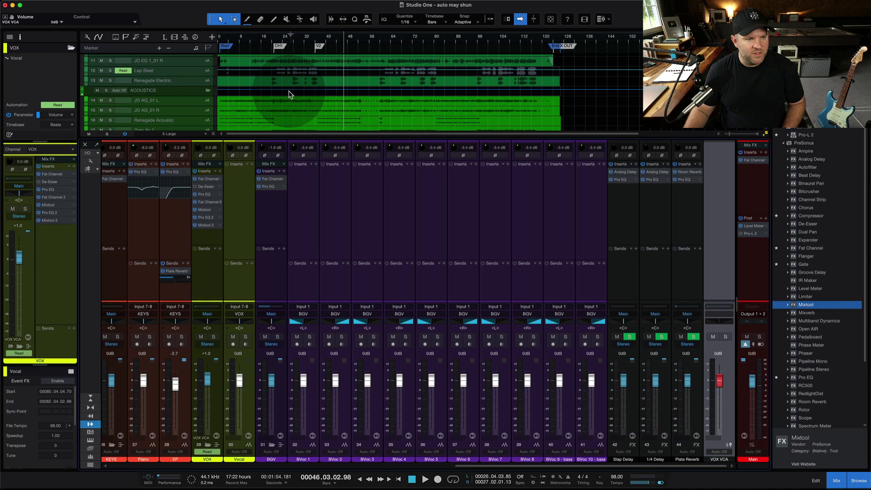
pyautogui.press('F3')
pyautogui.press('e')
pyautogui.press('e')
pyautogui.press('e')
pyautogui.press('e')
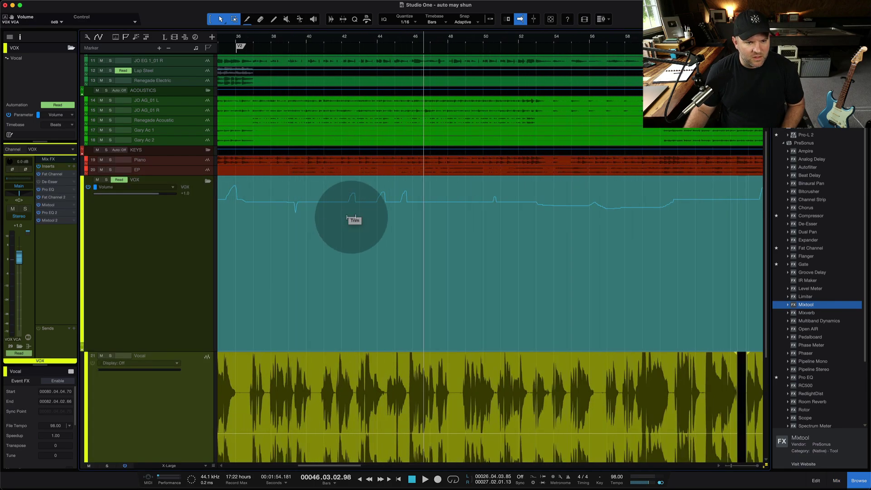
pyautogui.click(500, 42)
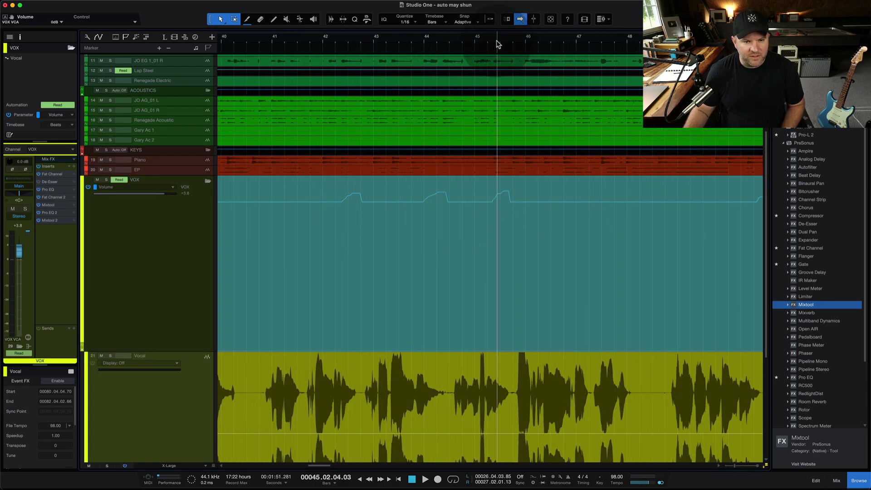
pyautogui.click(488, 54)
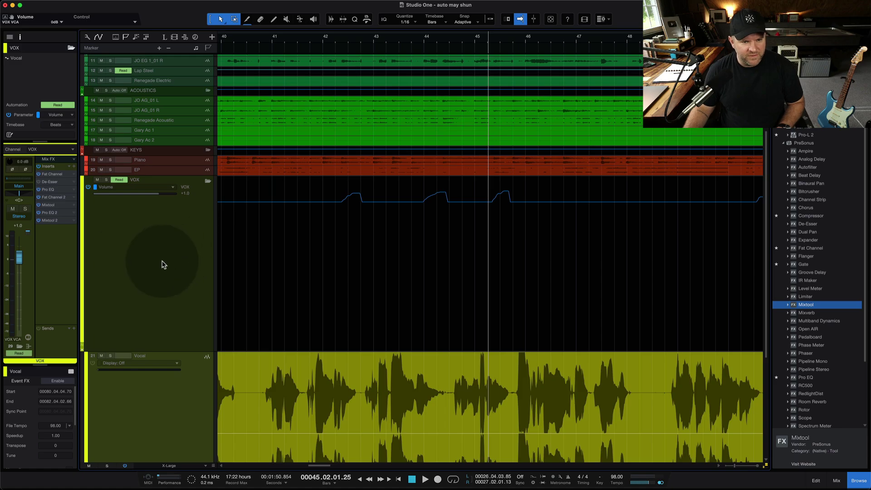
pyautogui.press('space')
pyautogui.press('space')
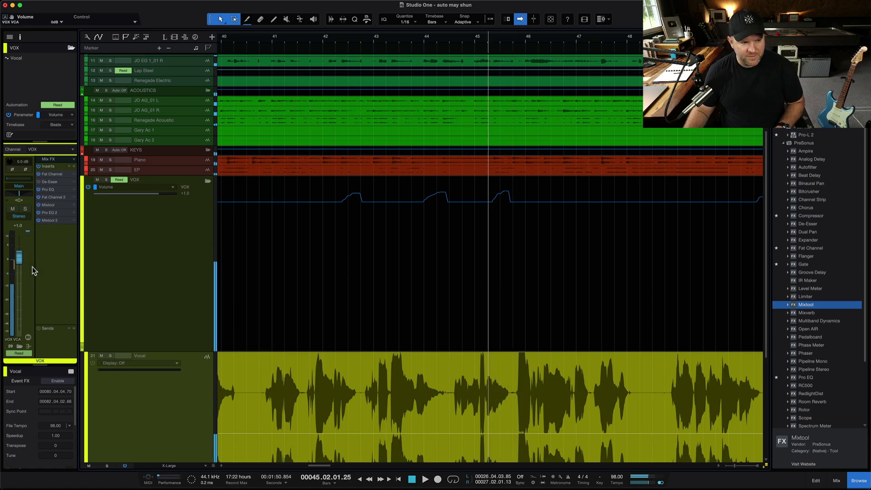
# Step: During playback, pull the VOX VCA down to -13.4 dB, then settle it at -7.0
pyautogui.press('F3')
pyautogui.moveTo(721, 383); pyautogui.dragTo(722, 406)
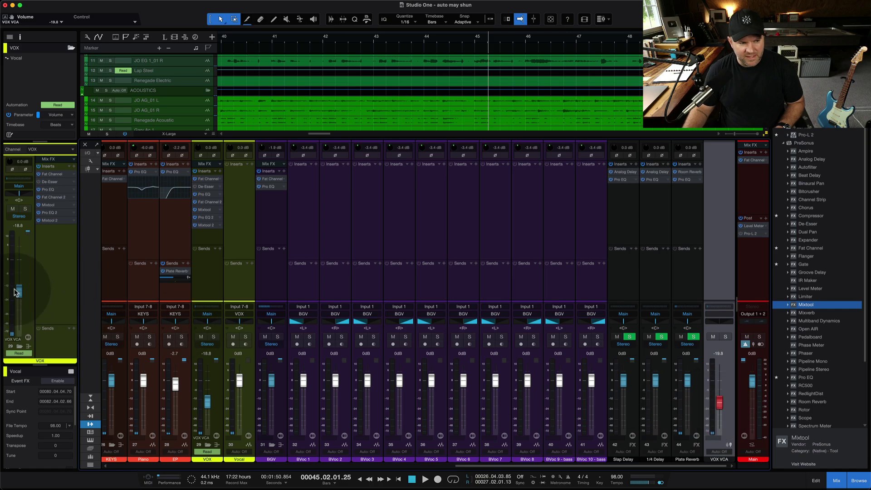
pyautogui.press('space')
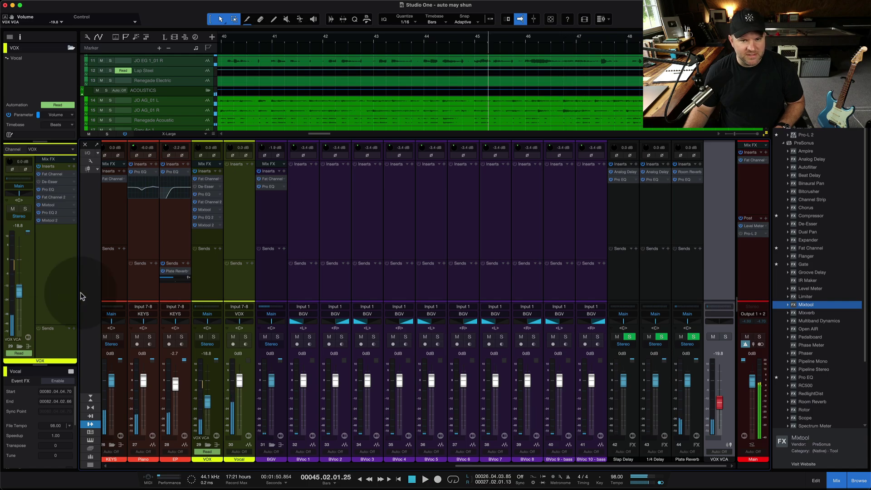
pyautogui.press('F3')
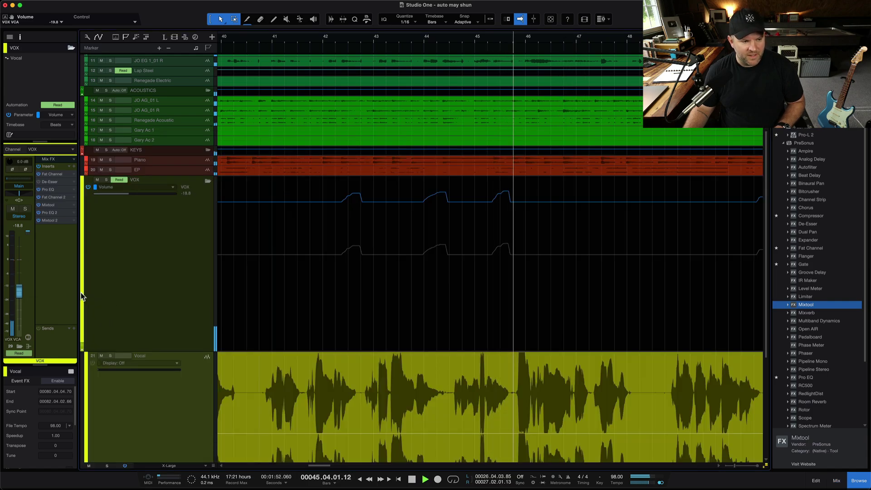
pyautogui.press('space')
pyautogui.press('F3')
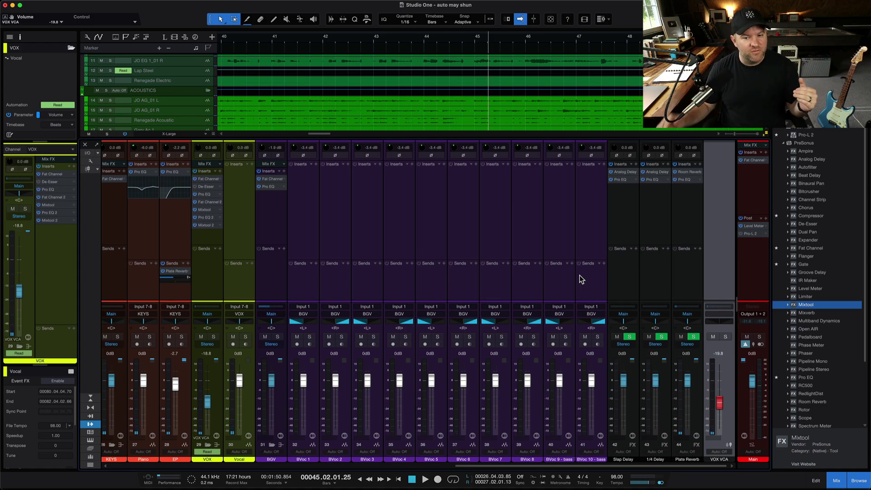
pyautogui.moveTo(719, 403)
pyautogui.mouseDown()
pyautogui.moveTo(721, 415)
pyautogui.moveTo(722, 389)
pyautogui.moveTo(728, 395)
pyautogui.mouseUp()
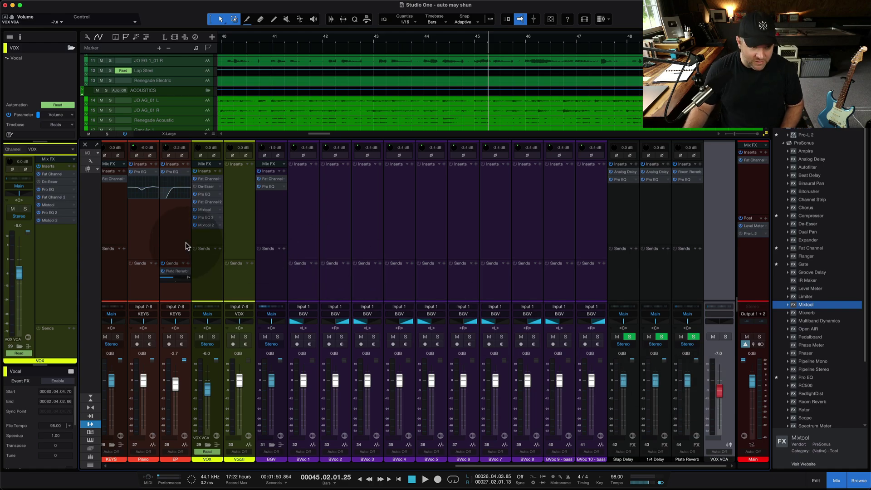
# Step: Set the VOX Mixtool 2 gain to 2.00 dB and raise the VOX VCA to -2.8
pyautogui.click(201, 227)
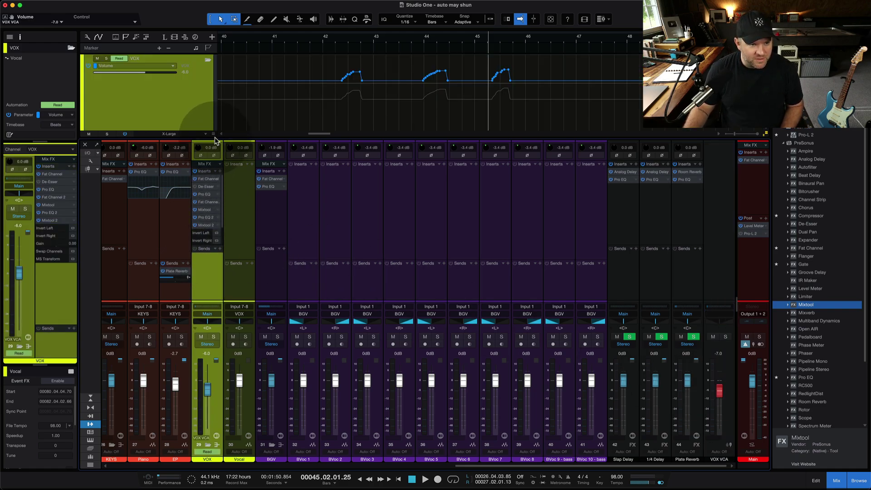
pyautogui.moveTo(215, 135); pyautogui.dragTo(215, 63)
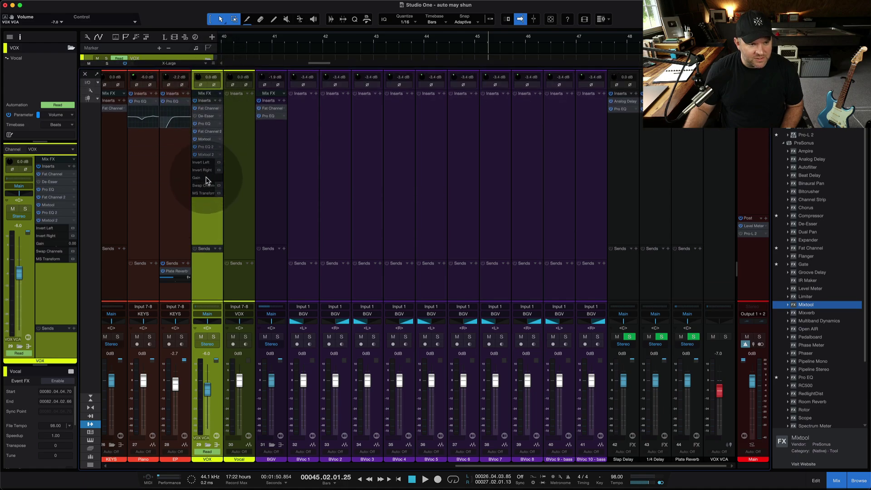
pyautogui.moveTo(202, 178); pyautogui.dragTo(206, 183)
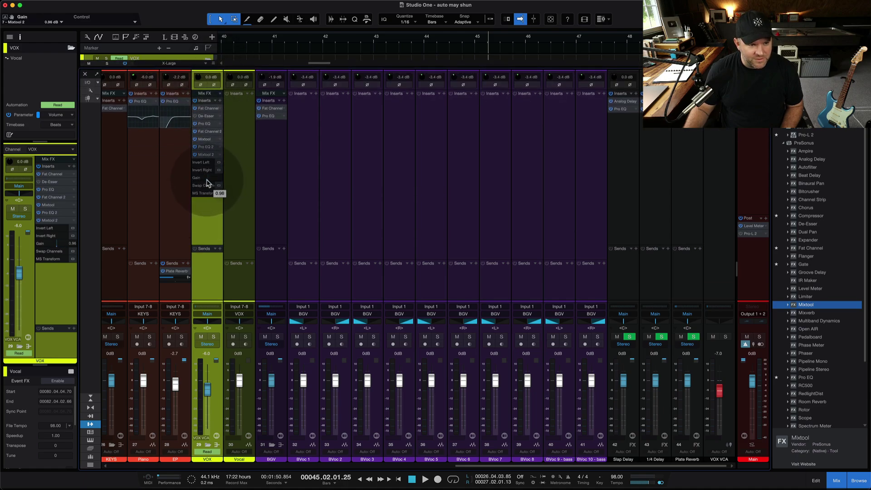
pyautogui.rightClick(207, 182)
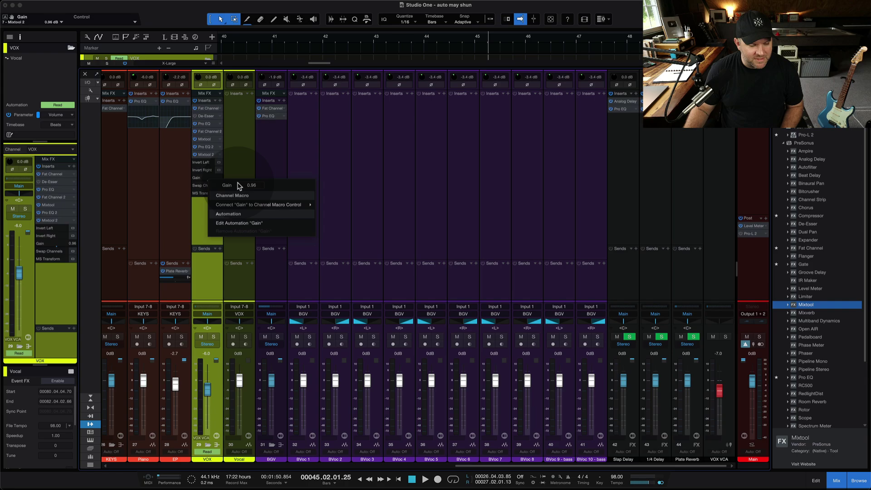
pyautogui.write('2')
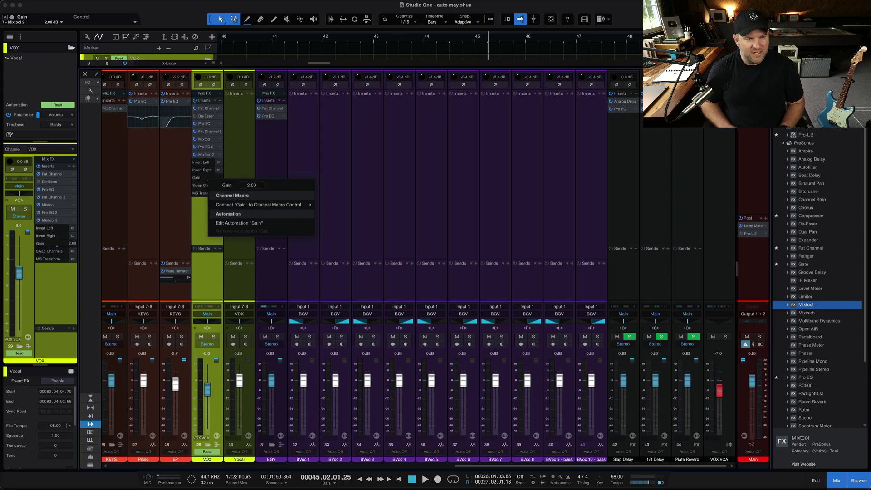
pyautogui.press('Return')
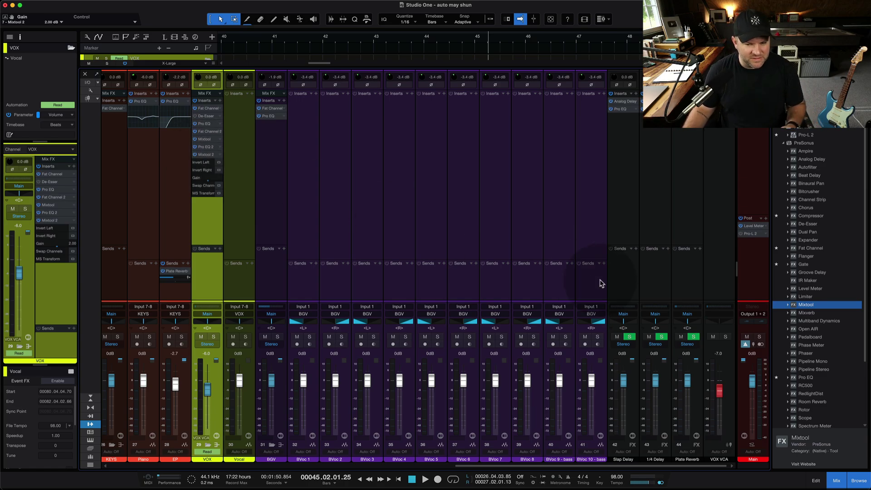
pyautogui.moveTo(721, 396); pyautogui.dragTo(728, 387)
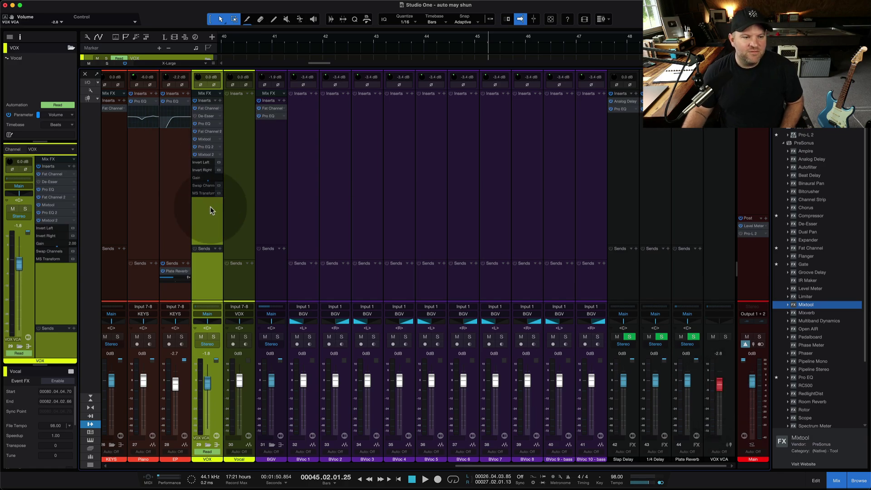
# Step: Collapse Mixtool, then raise the VOX Pro EQ 2 output gain to 1.06 dB and close it
pyautogui.click(206, 157)
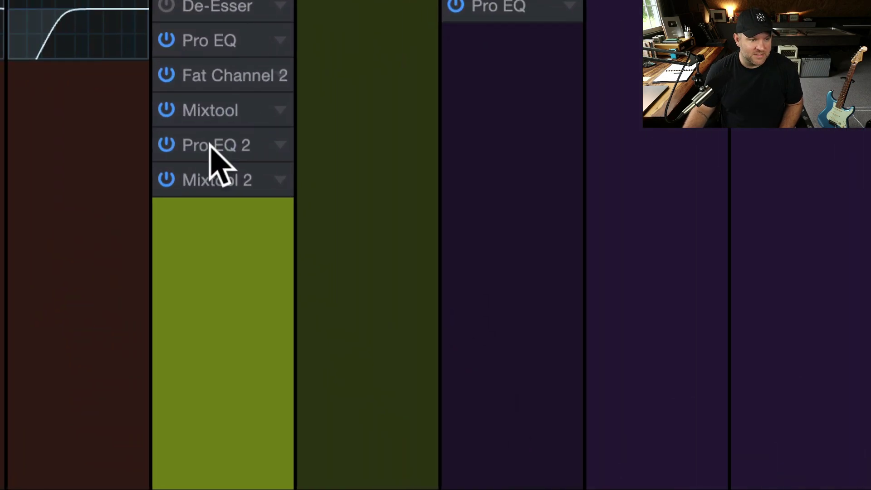
pyautogui.click(210, 146)
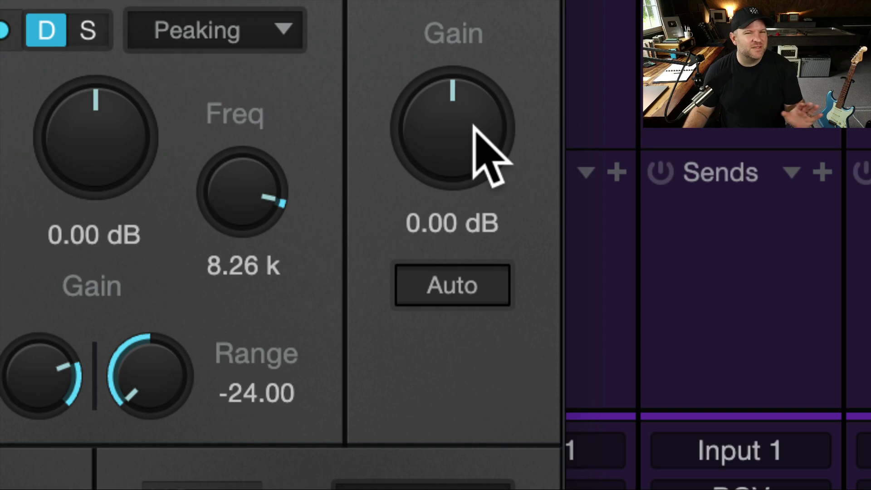
pyautogui.moveTo(469, 132)
pyautogui.mouseDown()
pyautogui.moveTo(459, 129)
pyautogui.moveTo(464, 107)
pyautogui.moveTo(467, 122)
pyautogui.mouseUp()
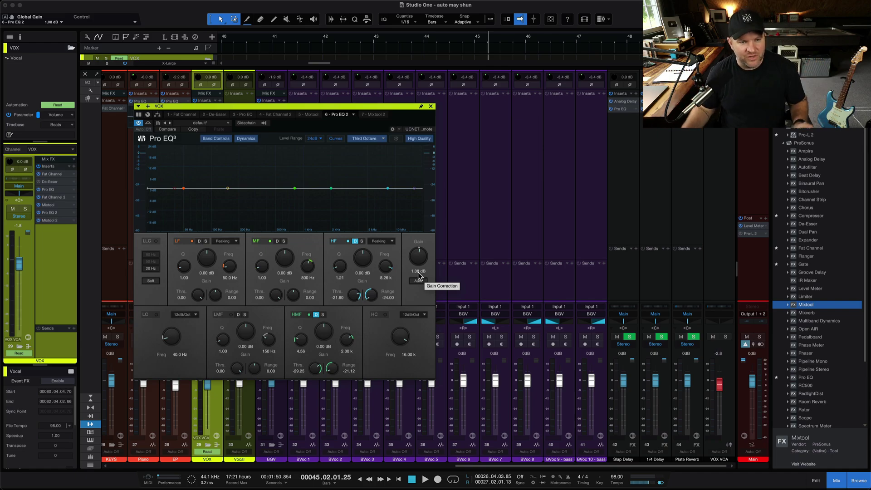
pyautogui.click(431, 106)
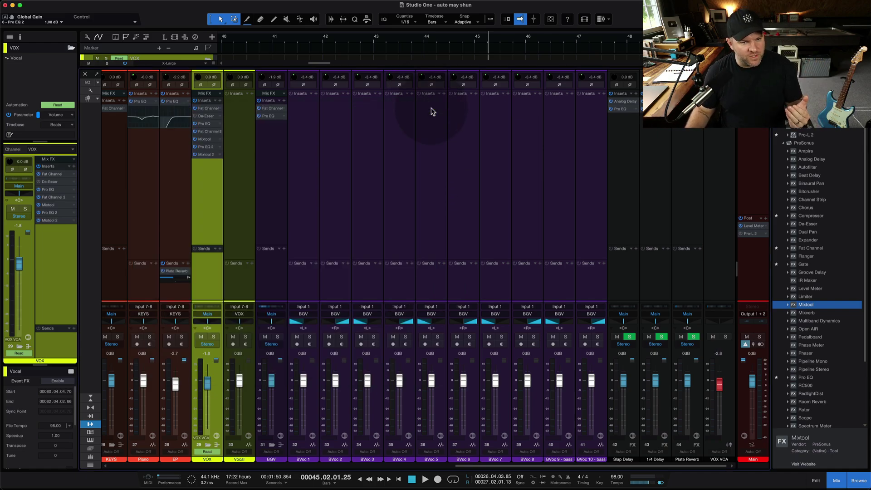
# Step: Hide the mixer and zoom the arrangement to show bars 12 to 52
pyautogui.press('F3')
pyautogui.scroll(-5, 443, 130)
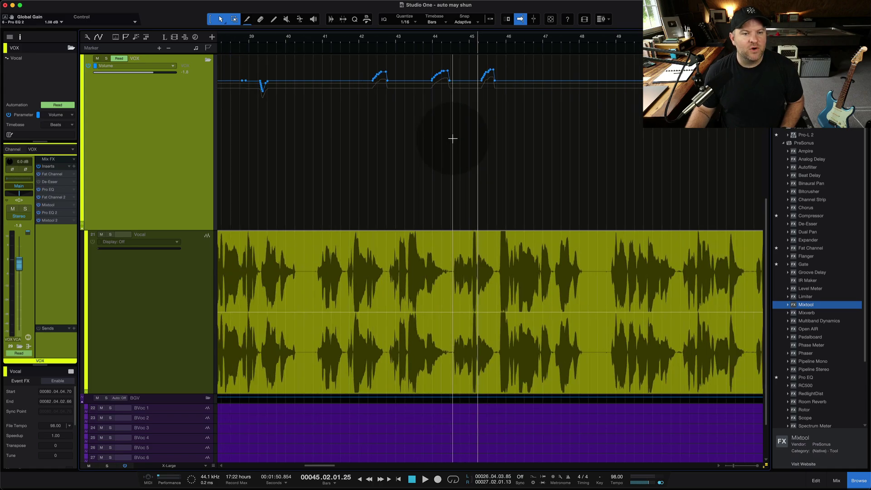
pyautogui.scroll(1, 453, 138)
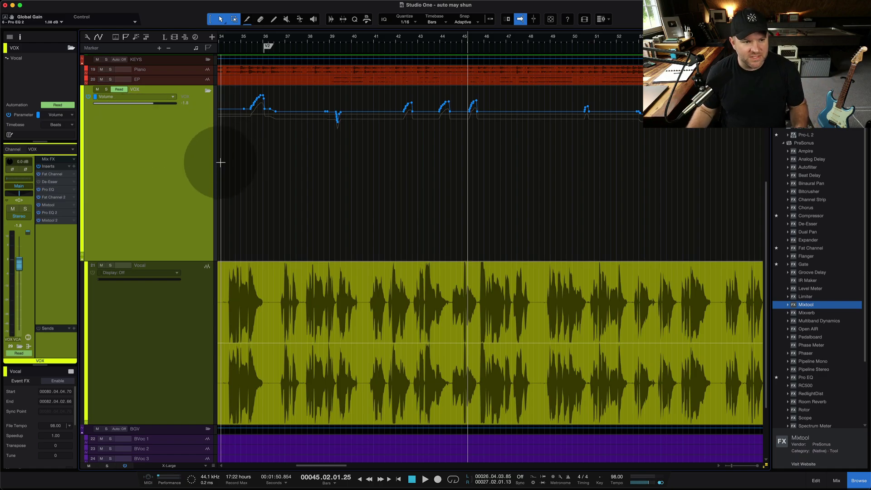
pyautogui.press('w')
pyautogui.press('w')
pyautogui.press('w')
pyautogui.press('w')
pyautogui.press('e')
pyautogui.press('e')
pyautogui.press('e')
pyautogui.press('e')
pyautogui.press('e')
pyautogui.press('e')
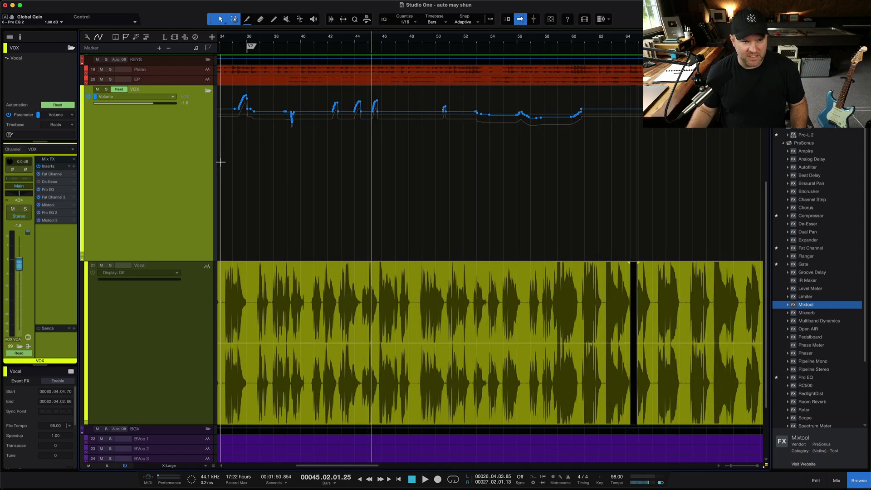
pyautogui.press('w')
pyautogui.press('w')
pyautogui.press('w')
pyautogui.press('w')
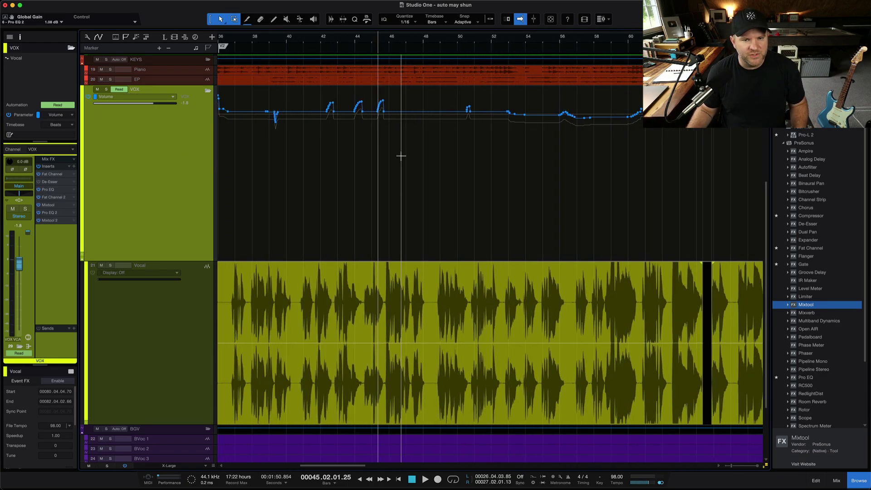
pyautogui.press('w')
pyautogui.press('w')
pyautogui.press('w')
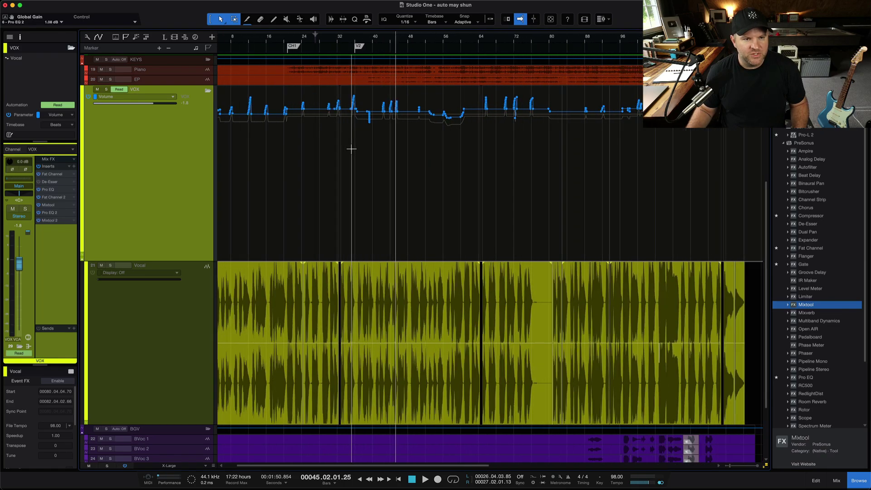
pyautogui.press('e')
pyautogui.press('e')
pyautogui.press('e')
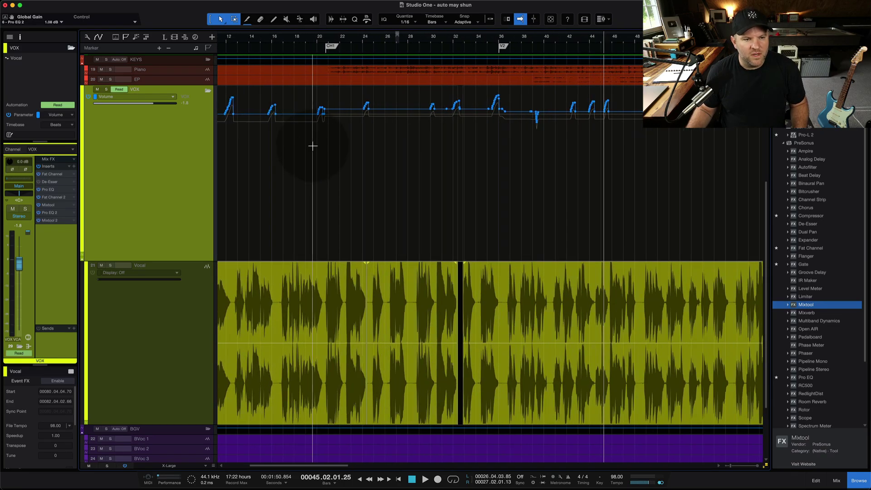
# Step: Lower the VOX volume automation from bar 21 to bar 35 by 2 dB, then reopen the mixer
pyautogui.moveTo(322, 146); pyautogui.dragTo(499, 159)
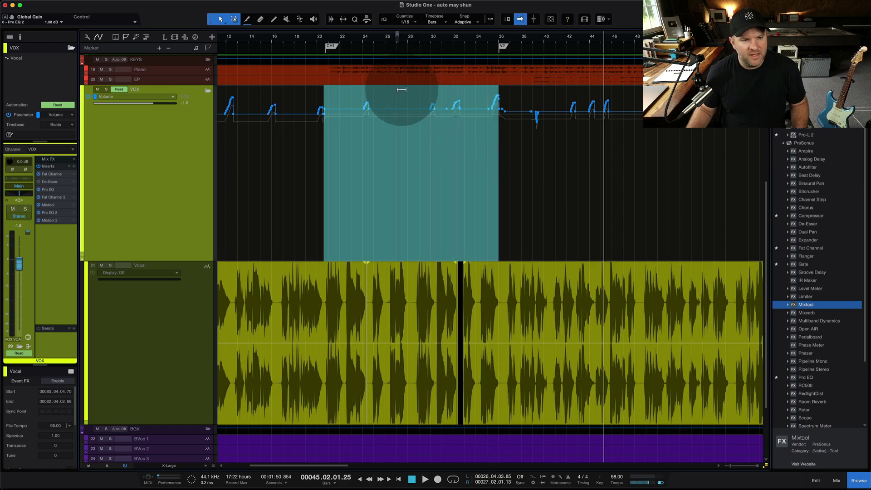
pyautogui.moveTo(402, 95)
pyautogui.mouseDown()
pyautogui.moveTo(402, 144)
pyautogui.moveTo(401, 72)
pyautogui.moveTo(400, 119)
pyautogui.moveTo(397, 90)
pyautogui.mouseUp()
pyautogui.press('a')
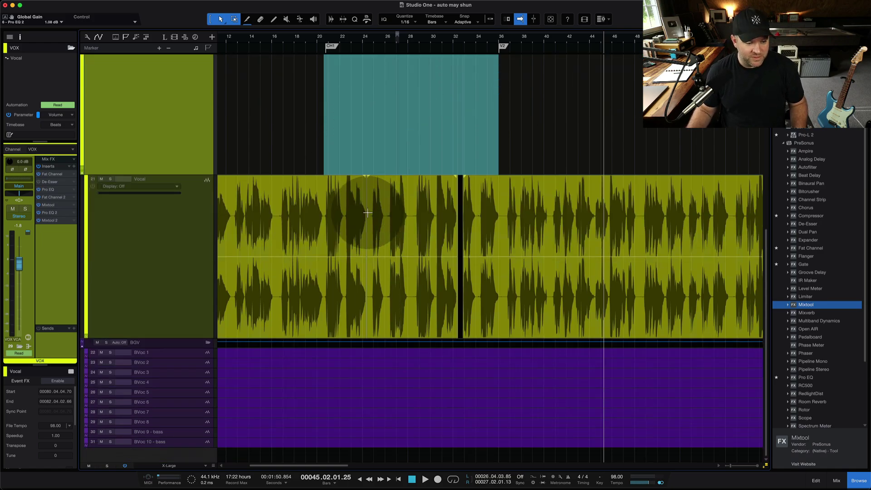
pyautogui.press('F3')
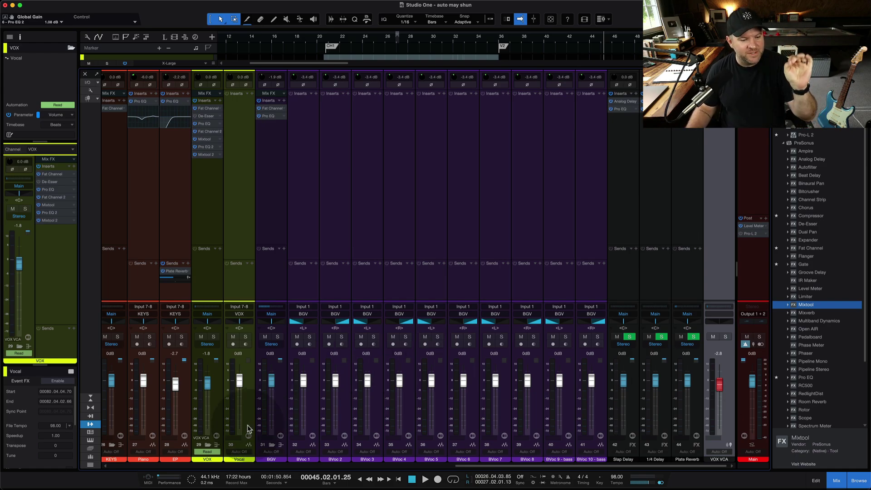
pyautogui.click(210, 199)
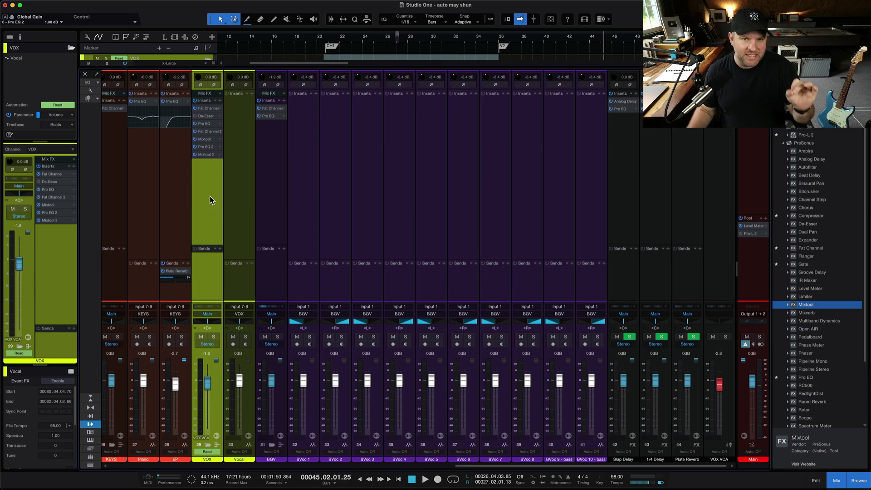
# Step: Hide the mixer and zoom out so the VOX Volume lane spans the entire song
pyautogui.press('F3')
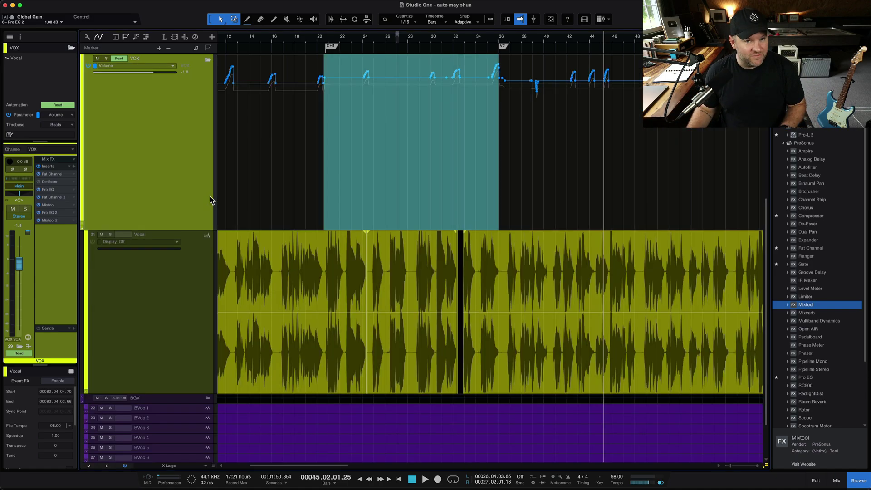
pyautogui.click(312, 195)
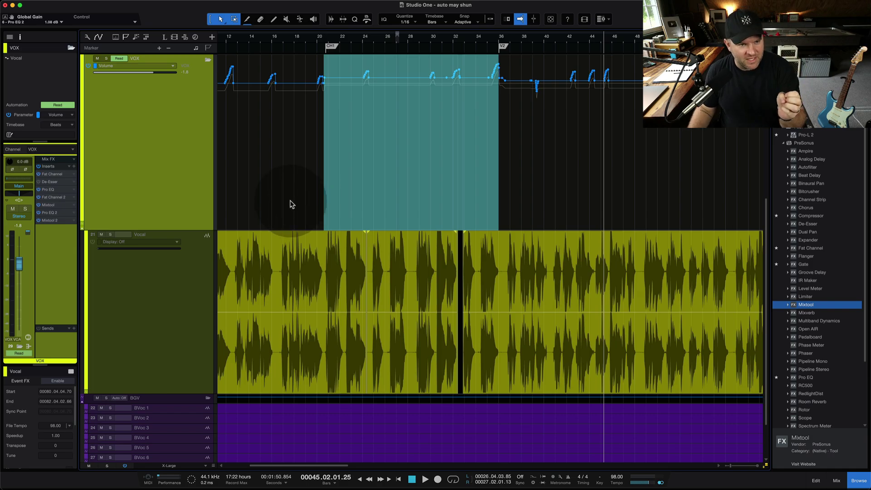
pyautogui.scroll(-5, 291, 204)
pyautogui.scroll(1, 292, 205)
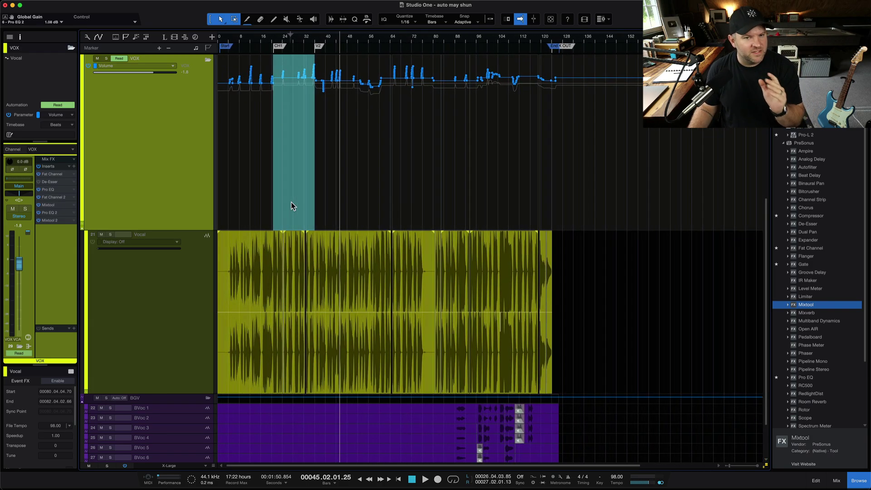
pyautogui.scroll(1, 292, 205)
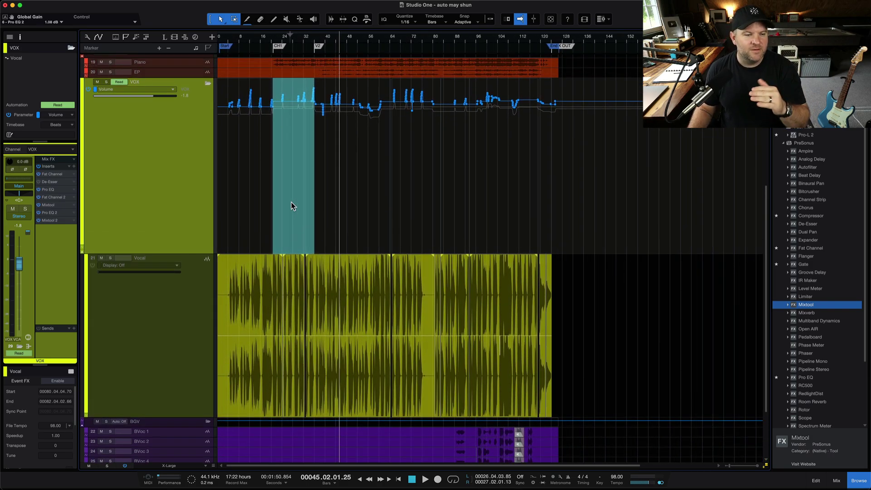